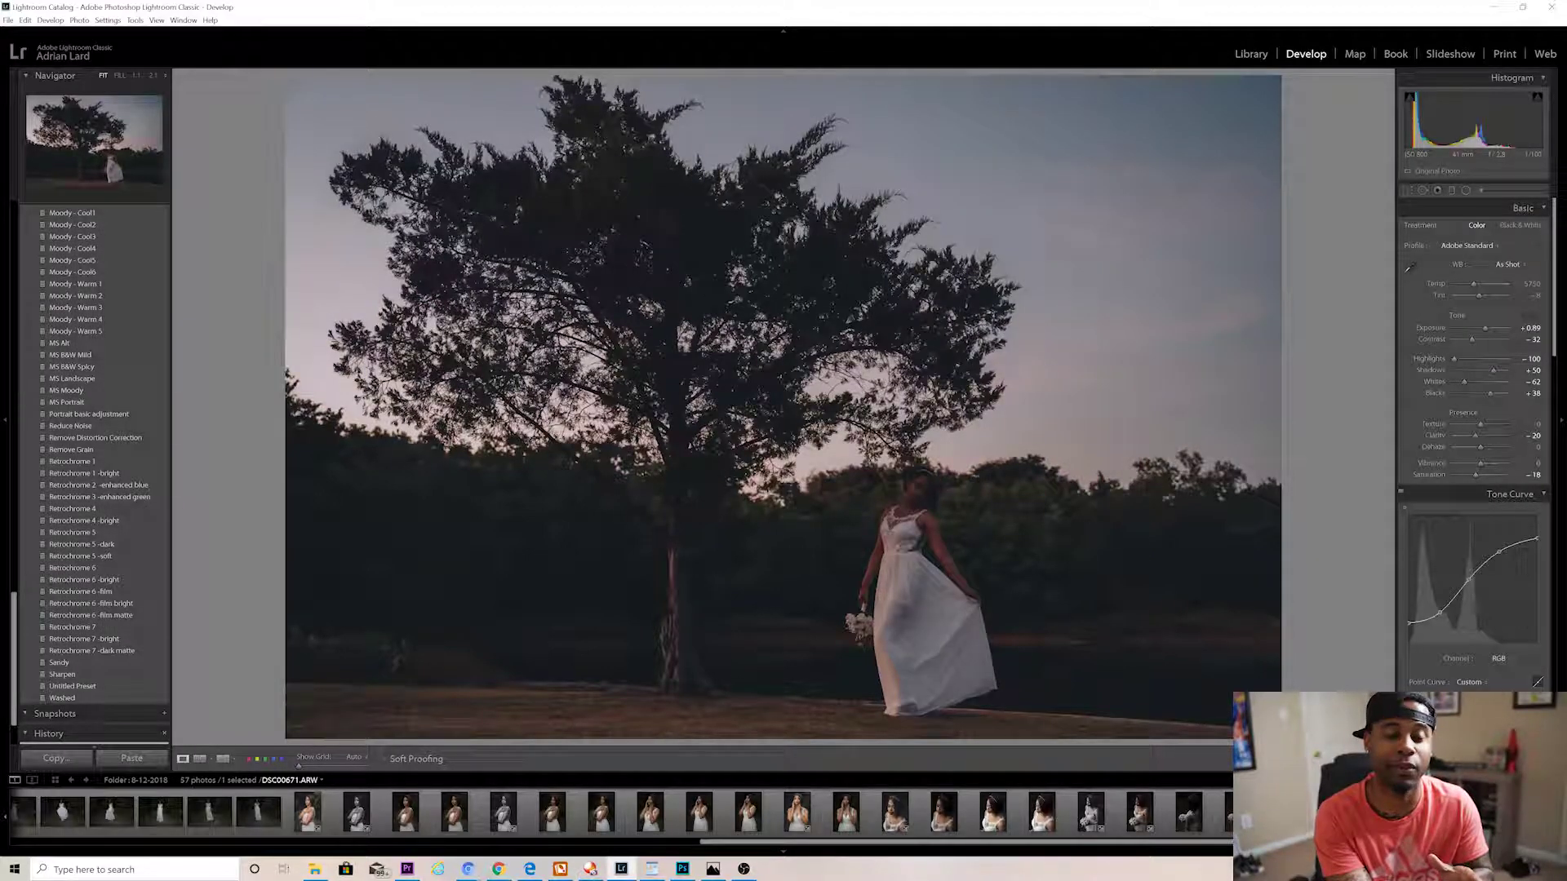
Step: Move to DSC00670, the shot with the assistant, and begin copying its develop settings
key(Left)
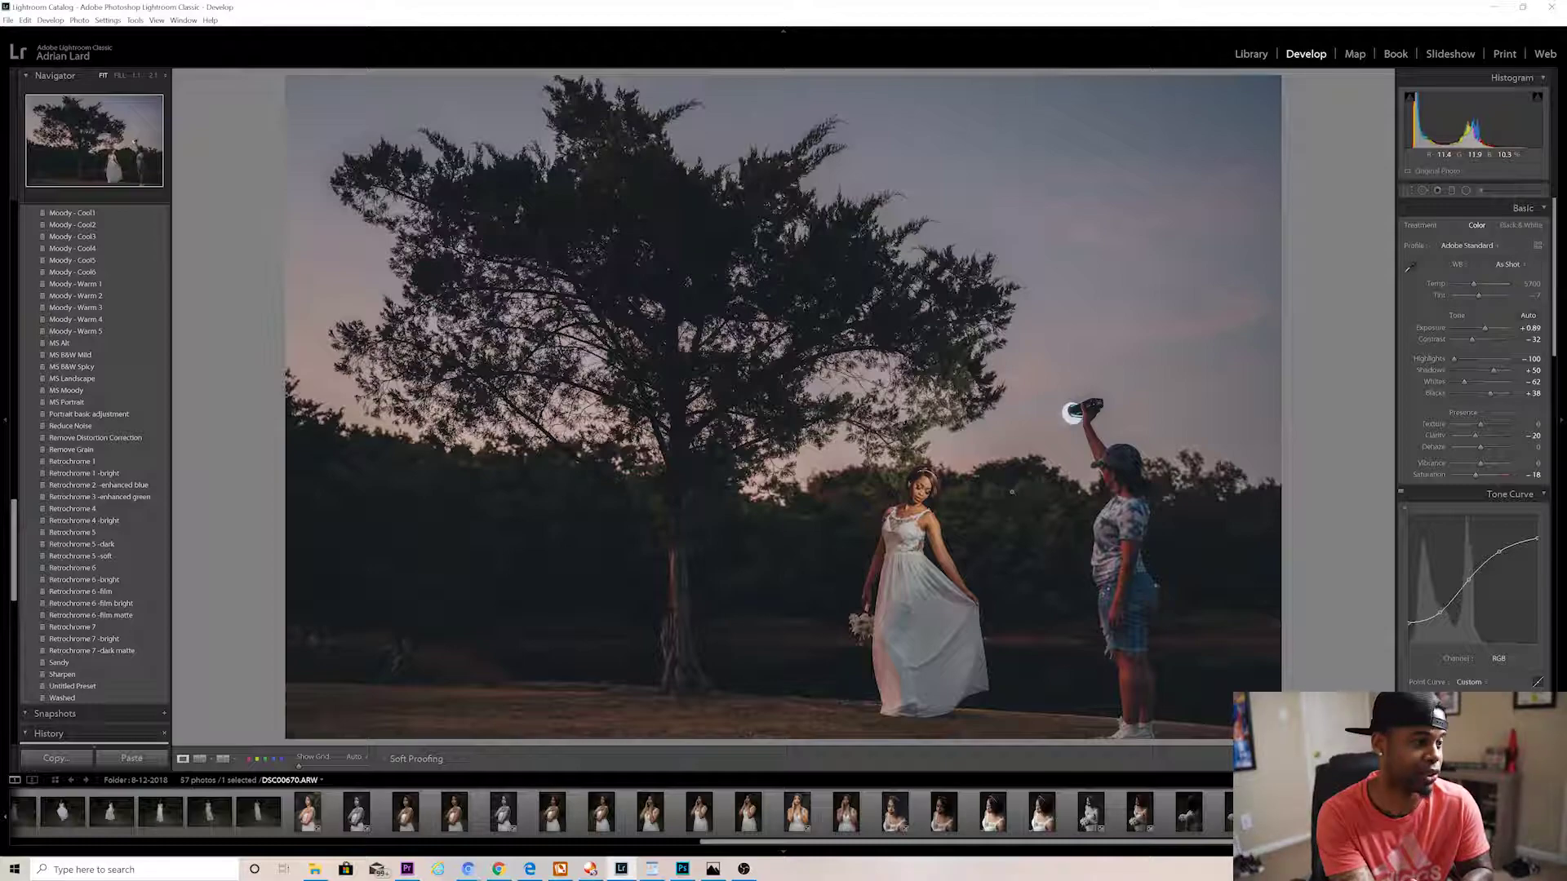
click(56, 759)
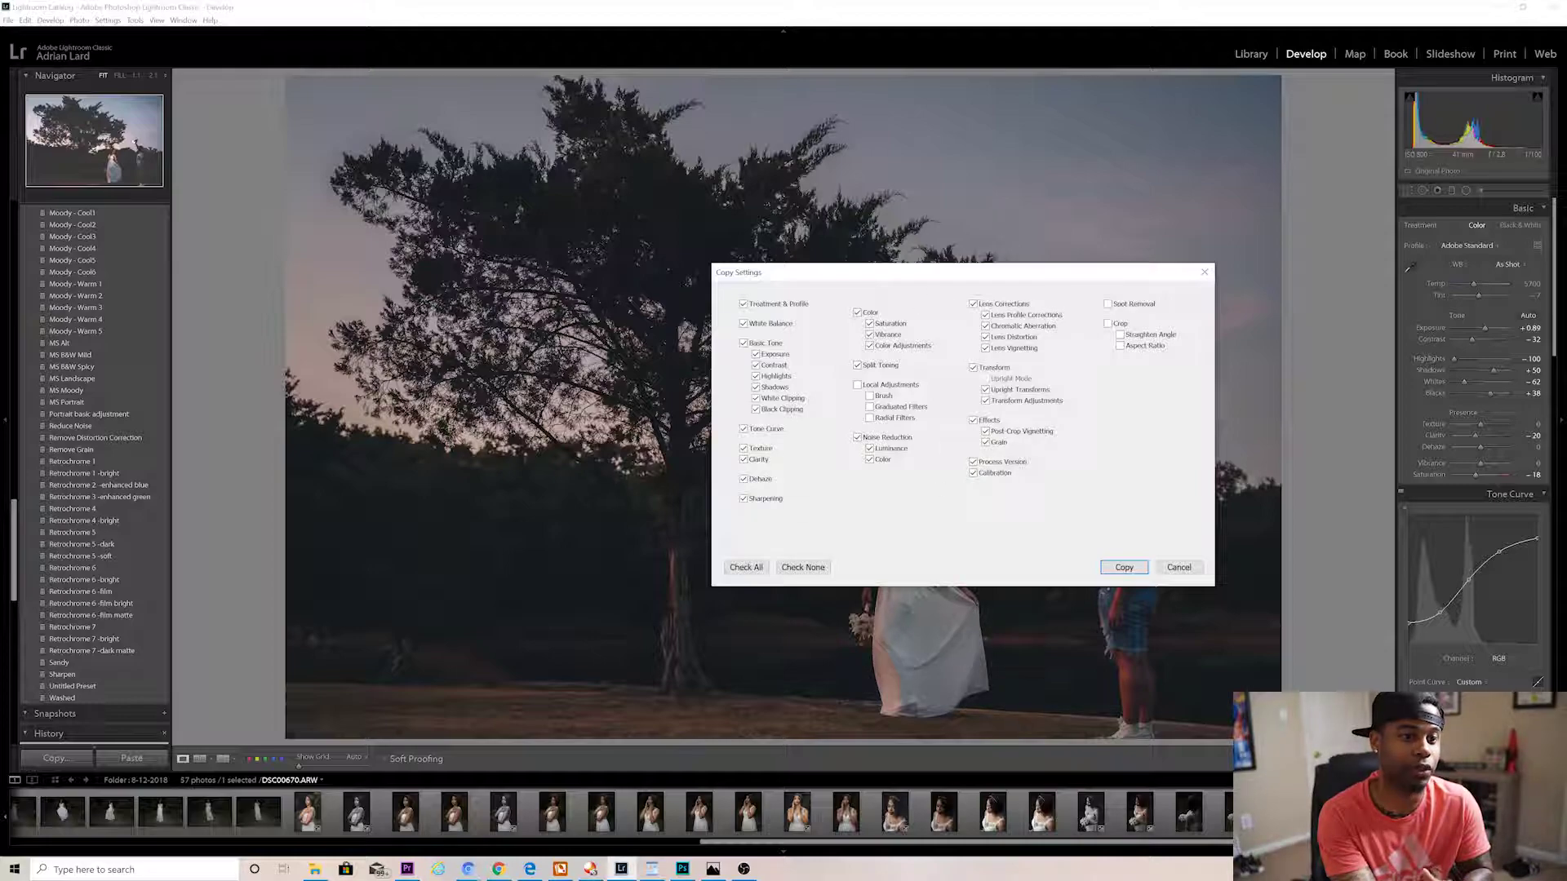
Step: Copy DSC00670's edit settings and paste them onto DSC00671, the bride-only shot
click(1124, 567)
key(Right)
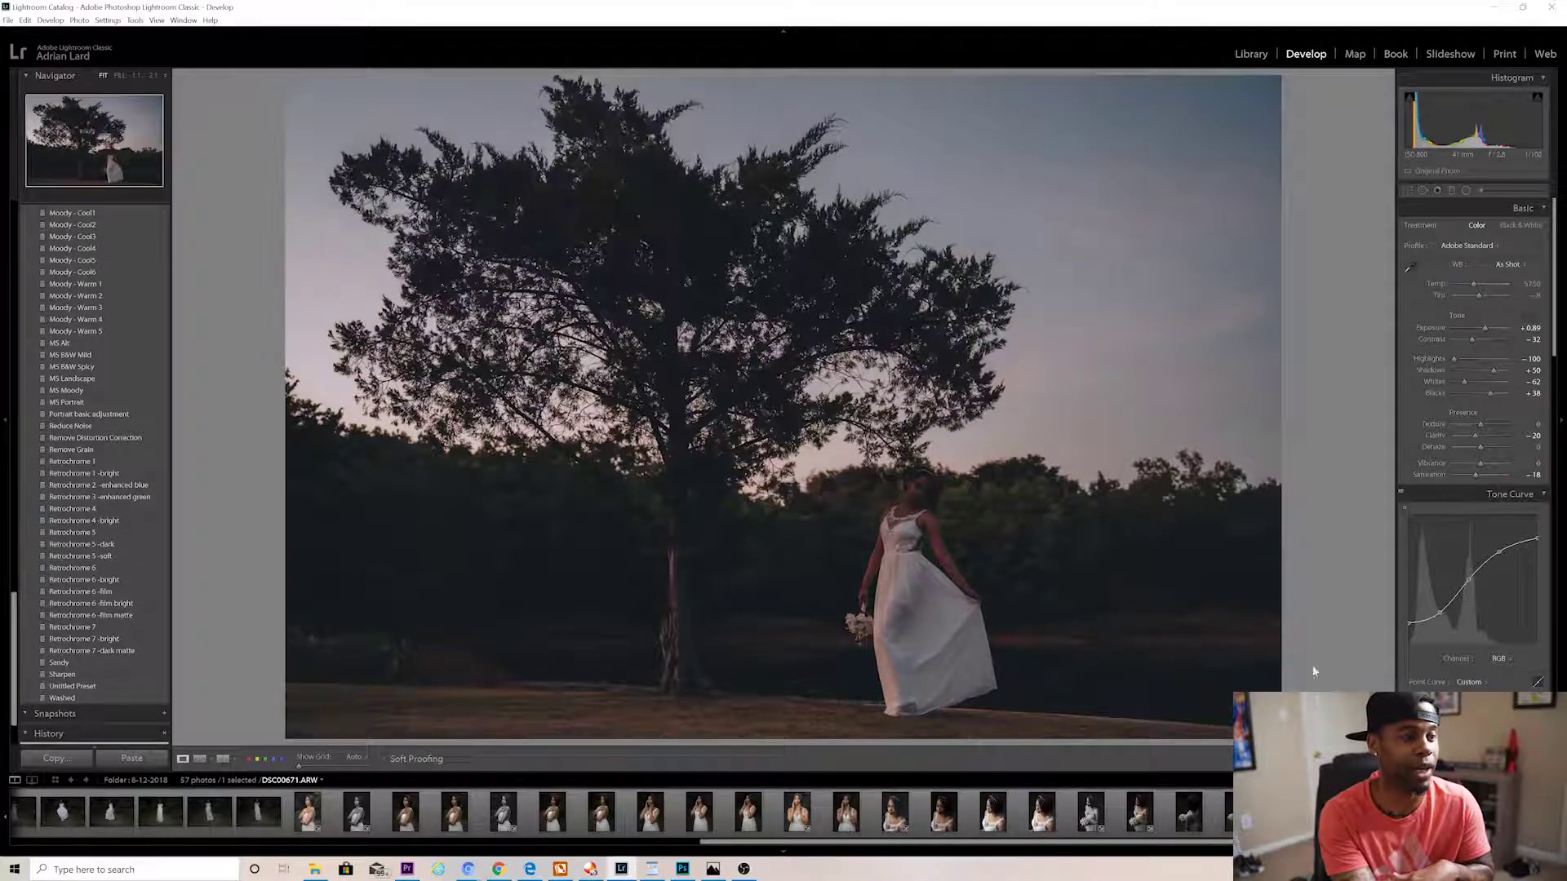
click(123, 760)
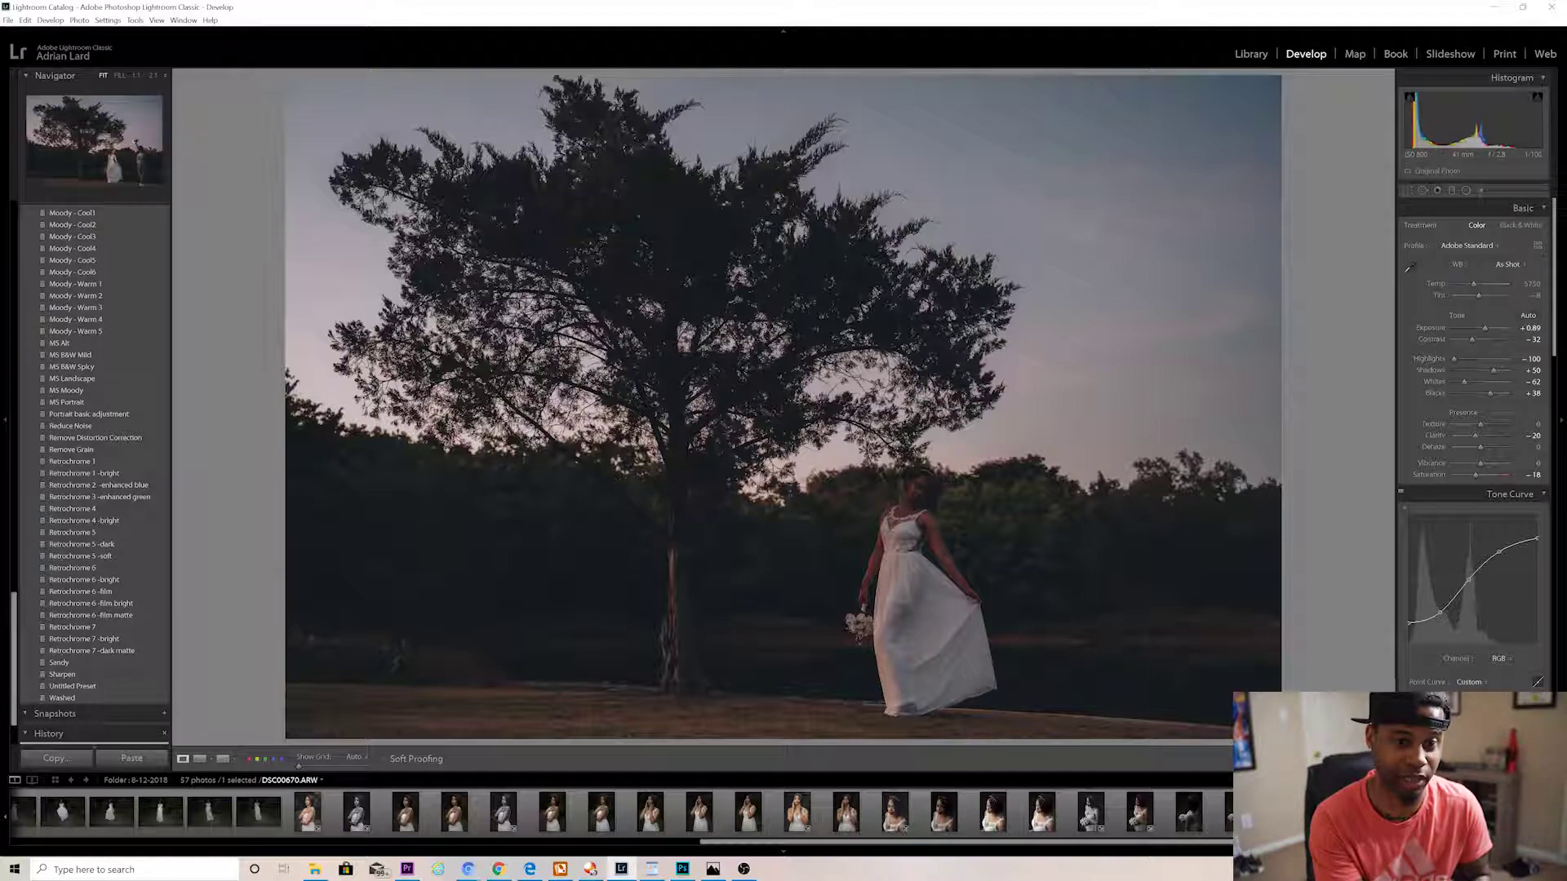
Step: Send DSC00671 to Photoshop with Edit in Adobe Photoshop CC 2019
right_click(1416, 812)
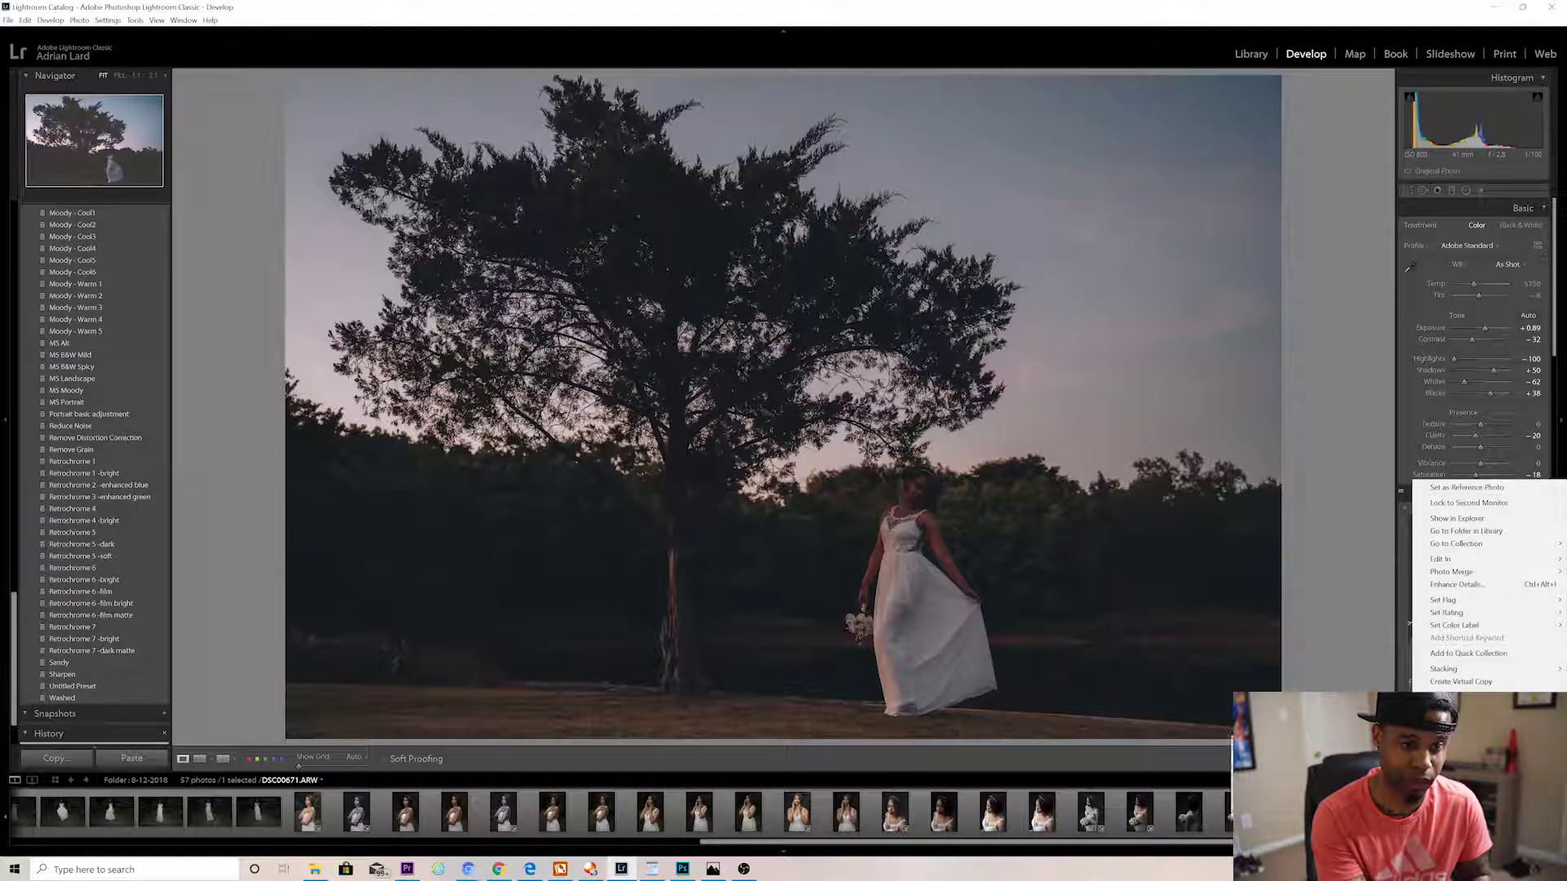
mouse_move(1504, 564)
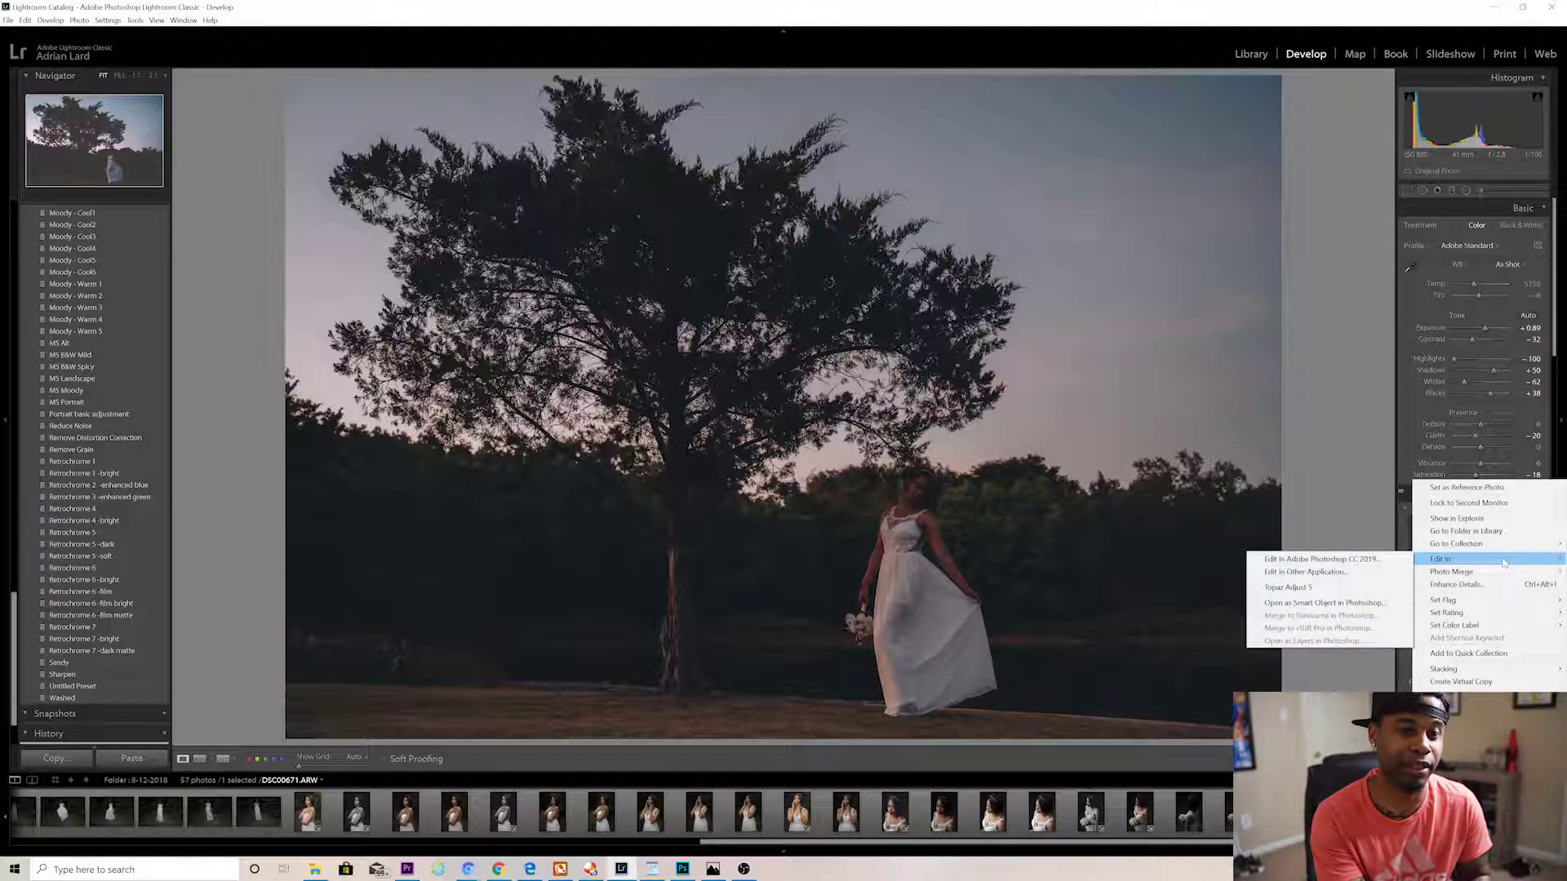
click(1336, 561)
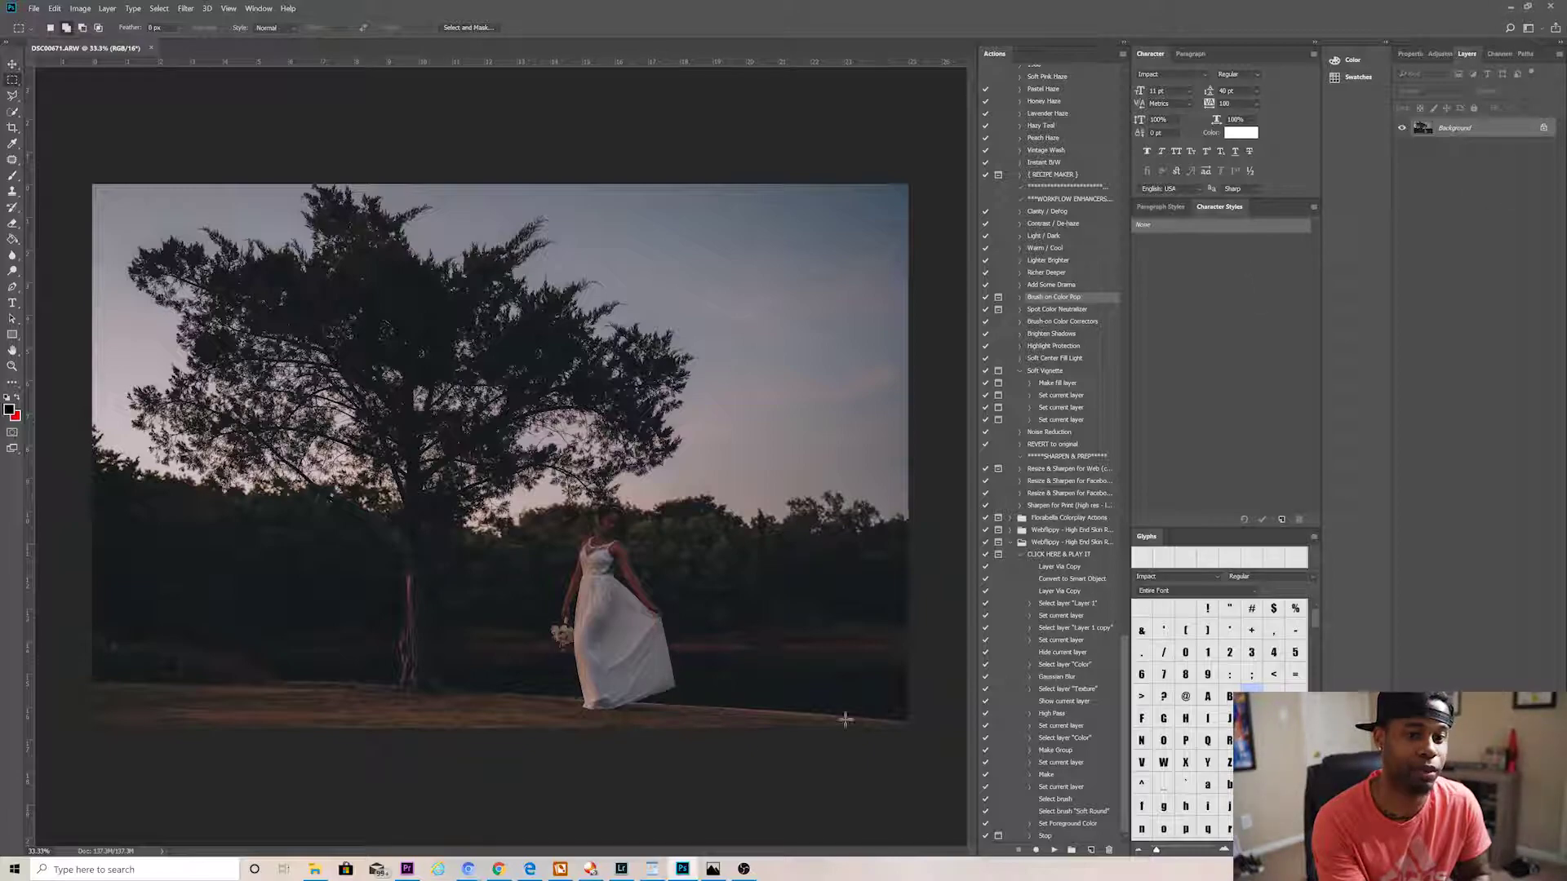
Step: Back in Lightroom, send DSC00670 to Photoshop CC 2019 as a second document
click(621, 868)
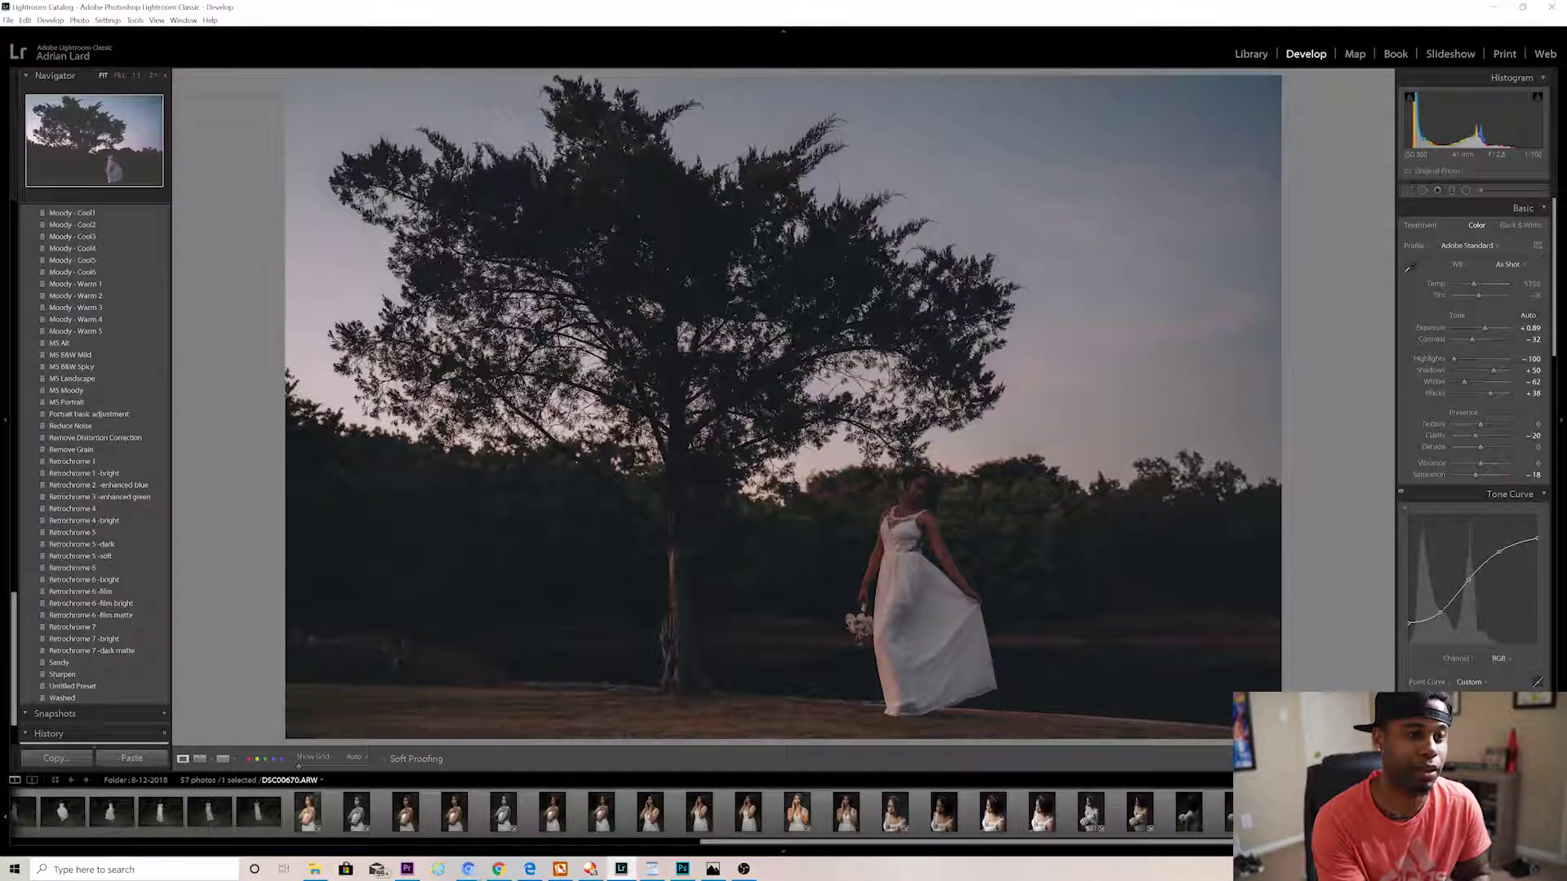
key(Left)
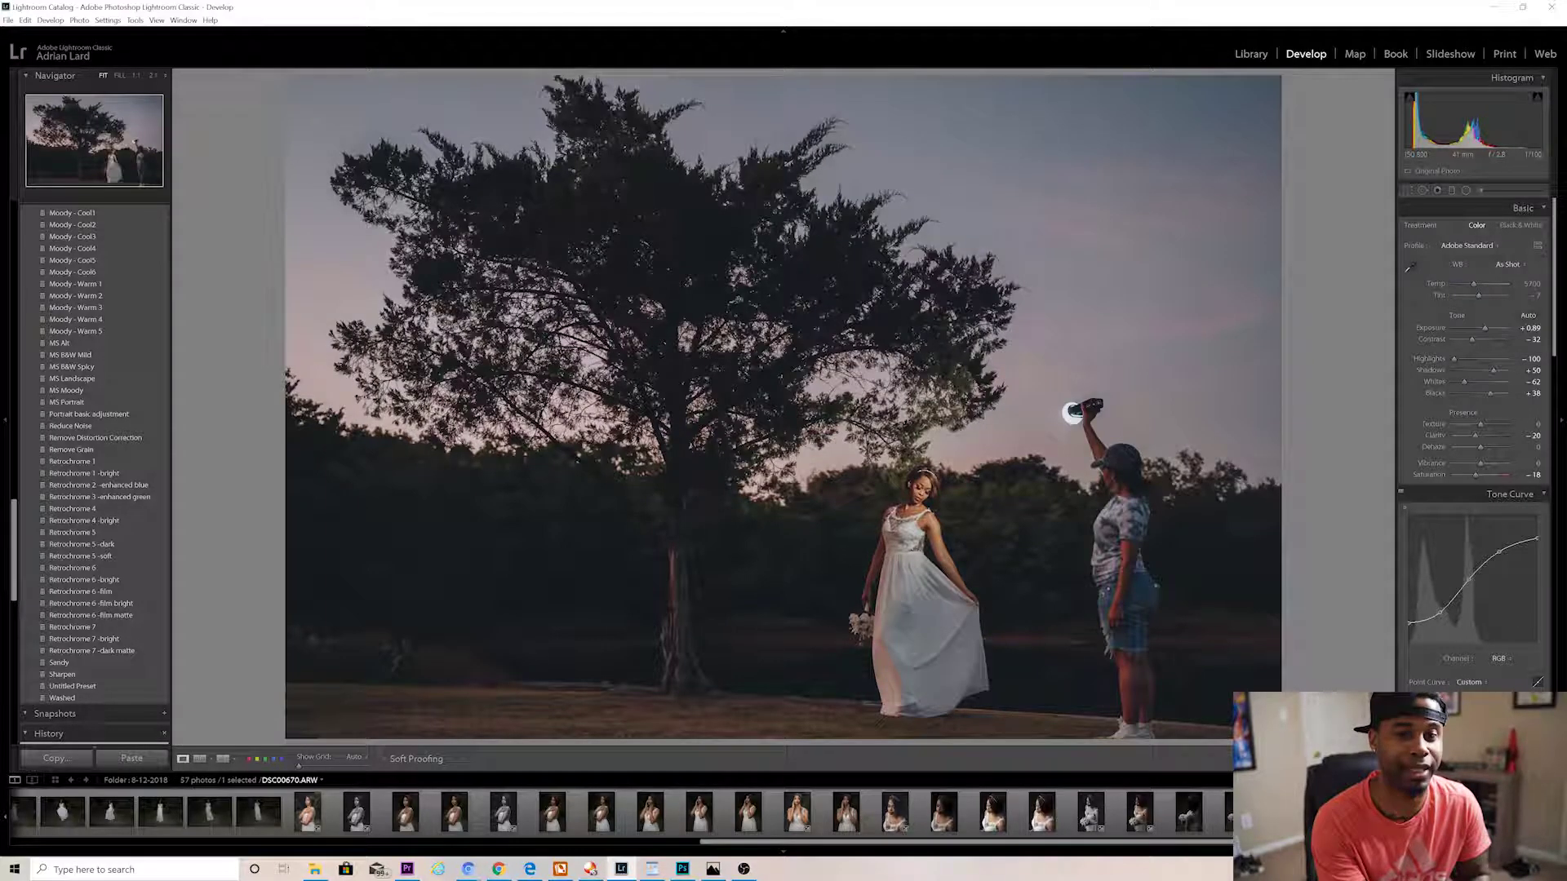
right_click(1413, 473)
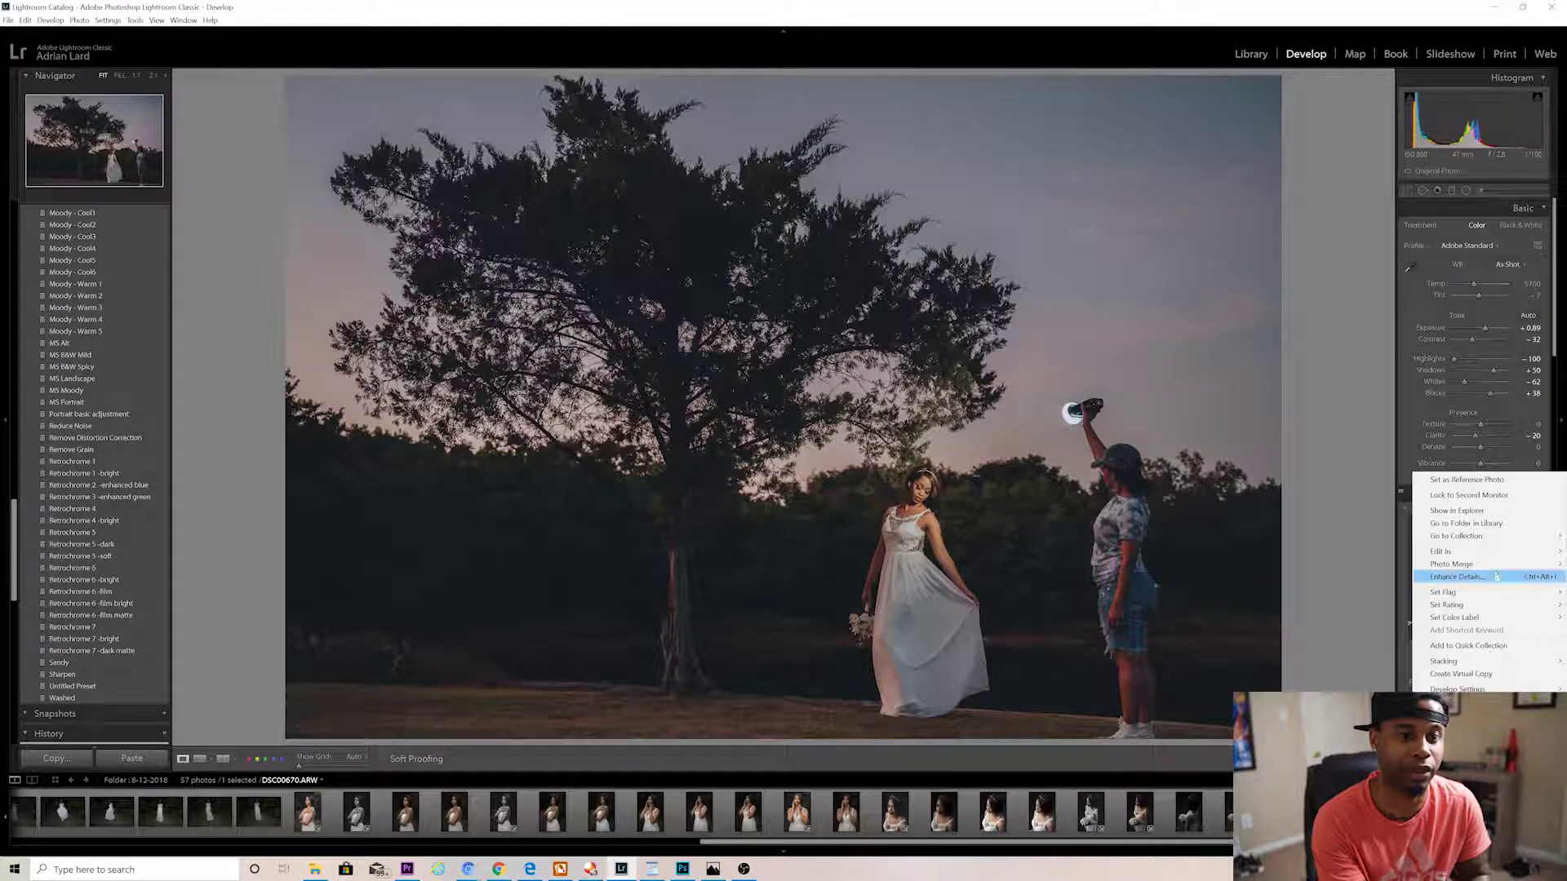
mouse_move(1500, 558)
click(1378, 559)
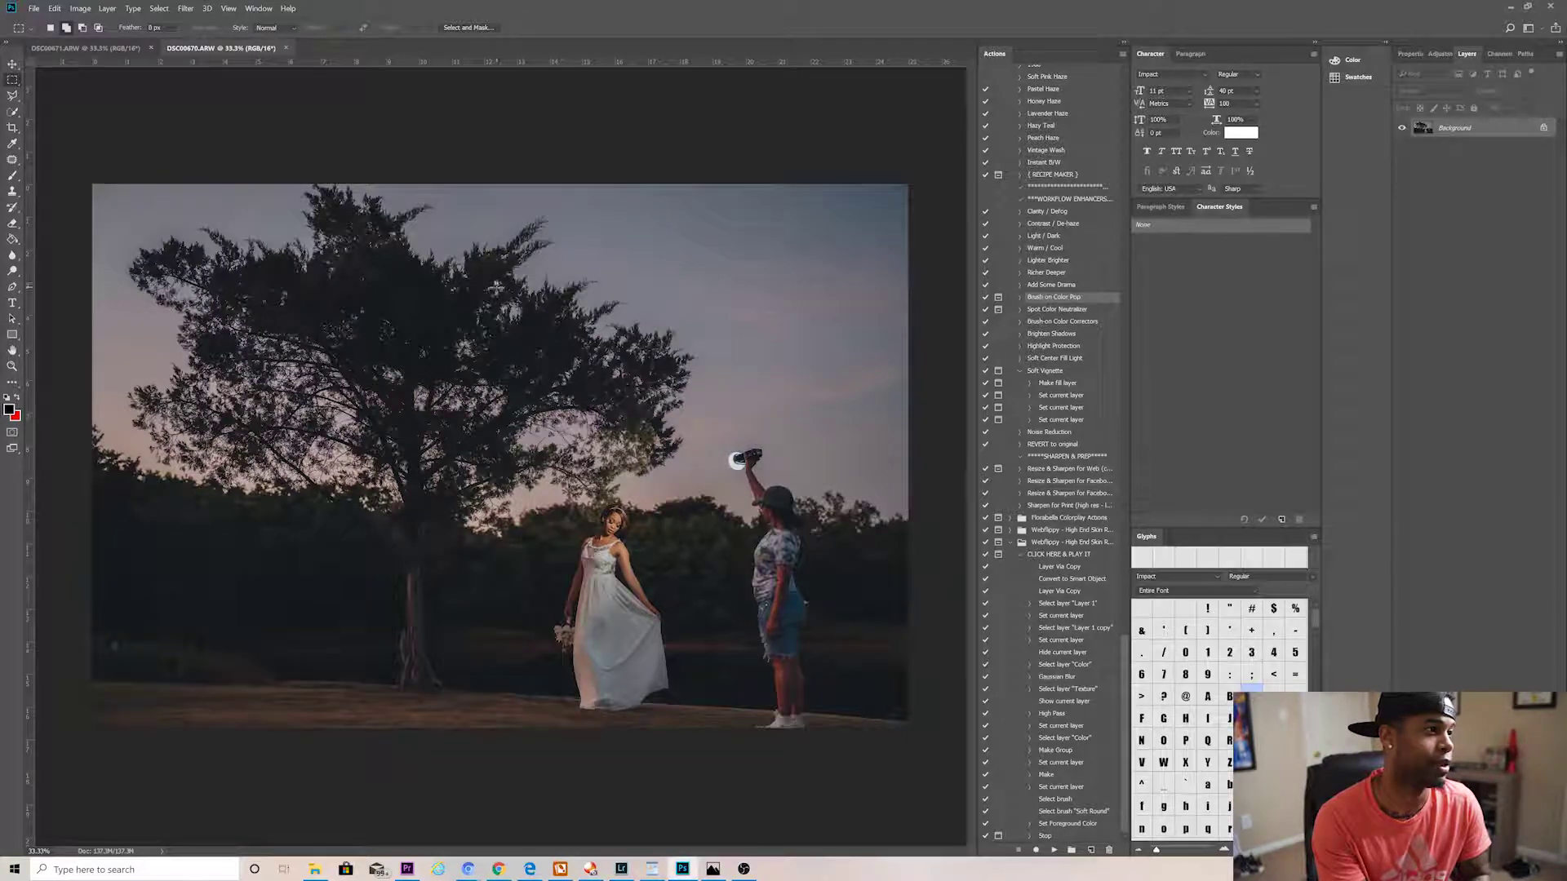
key(v)
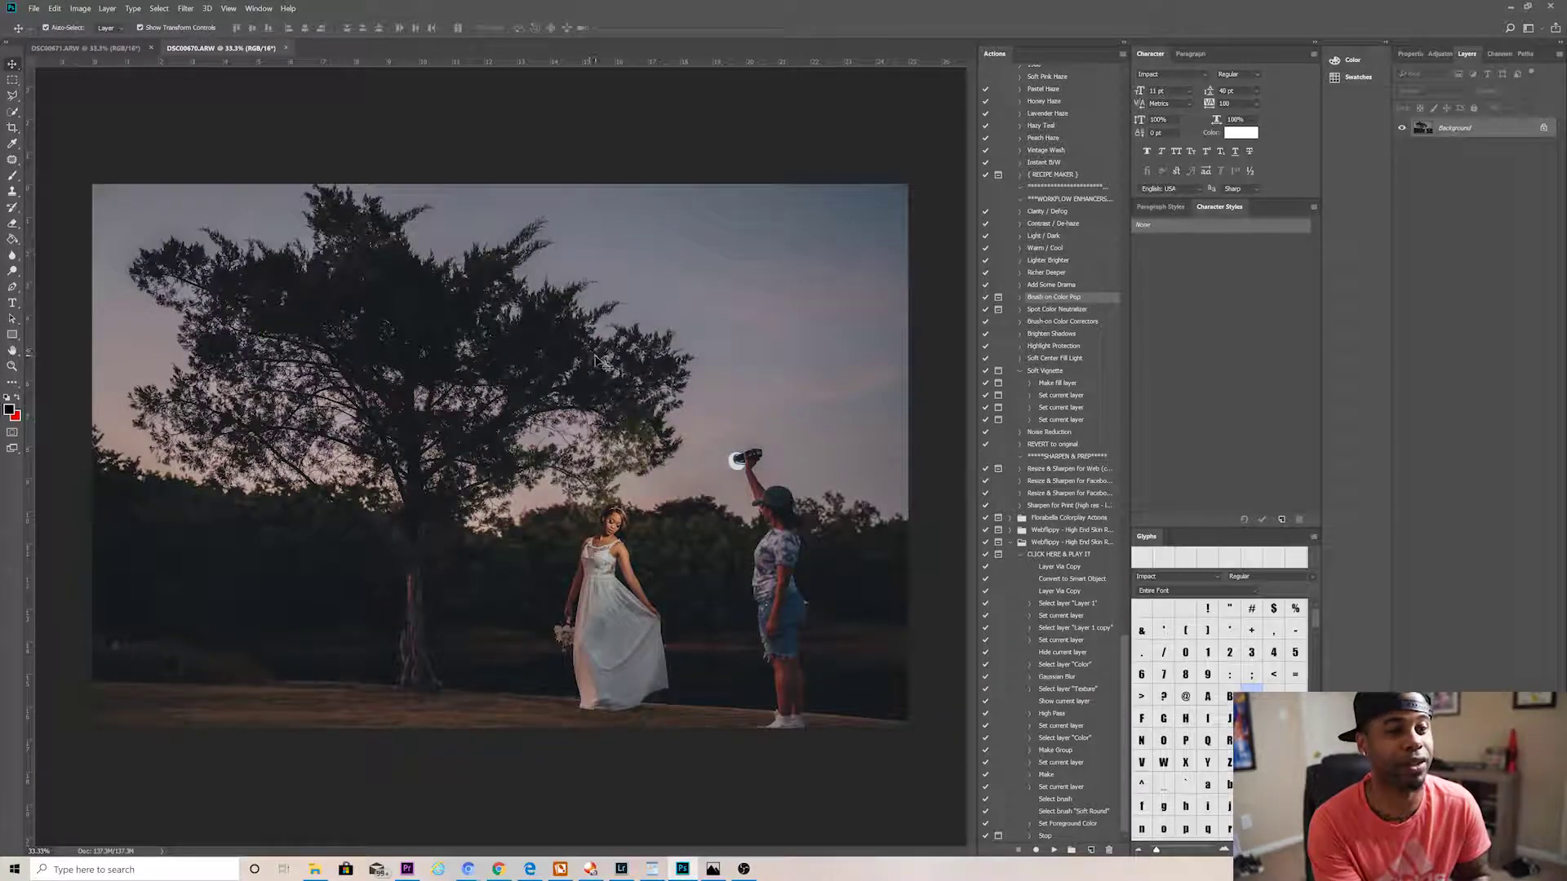
Step: Drag DSC00670 into DSC00671 as Layer 1, snapped to the canvas edges
click(119, 51)
drag(120, 50, 526, 477)
drag(729, 580, 640, 509)
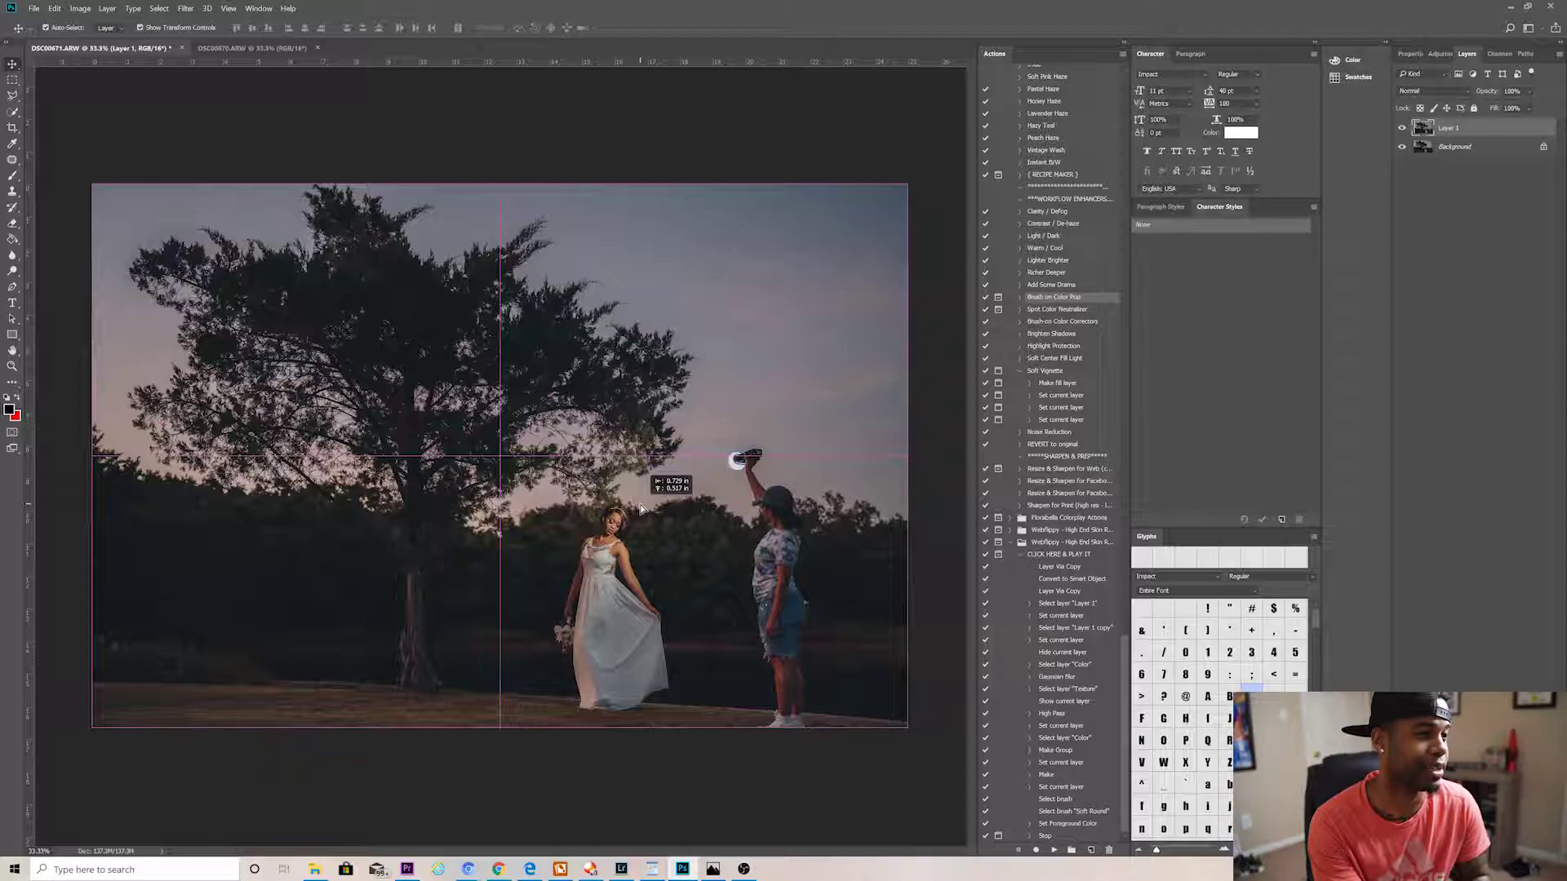
drag(640, 510, 641, 508)
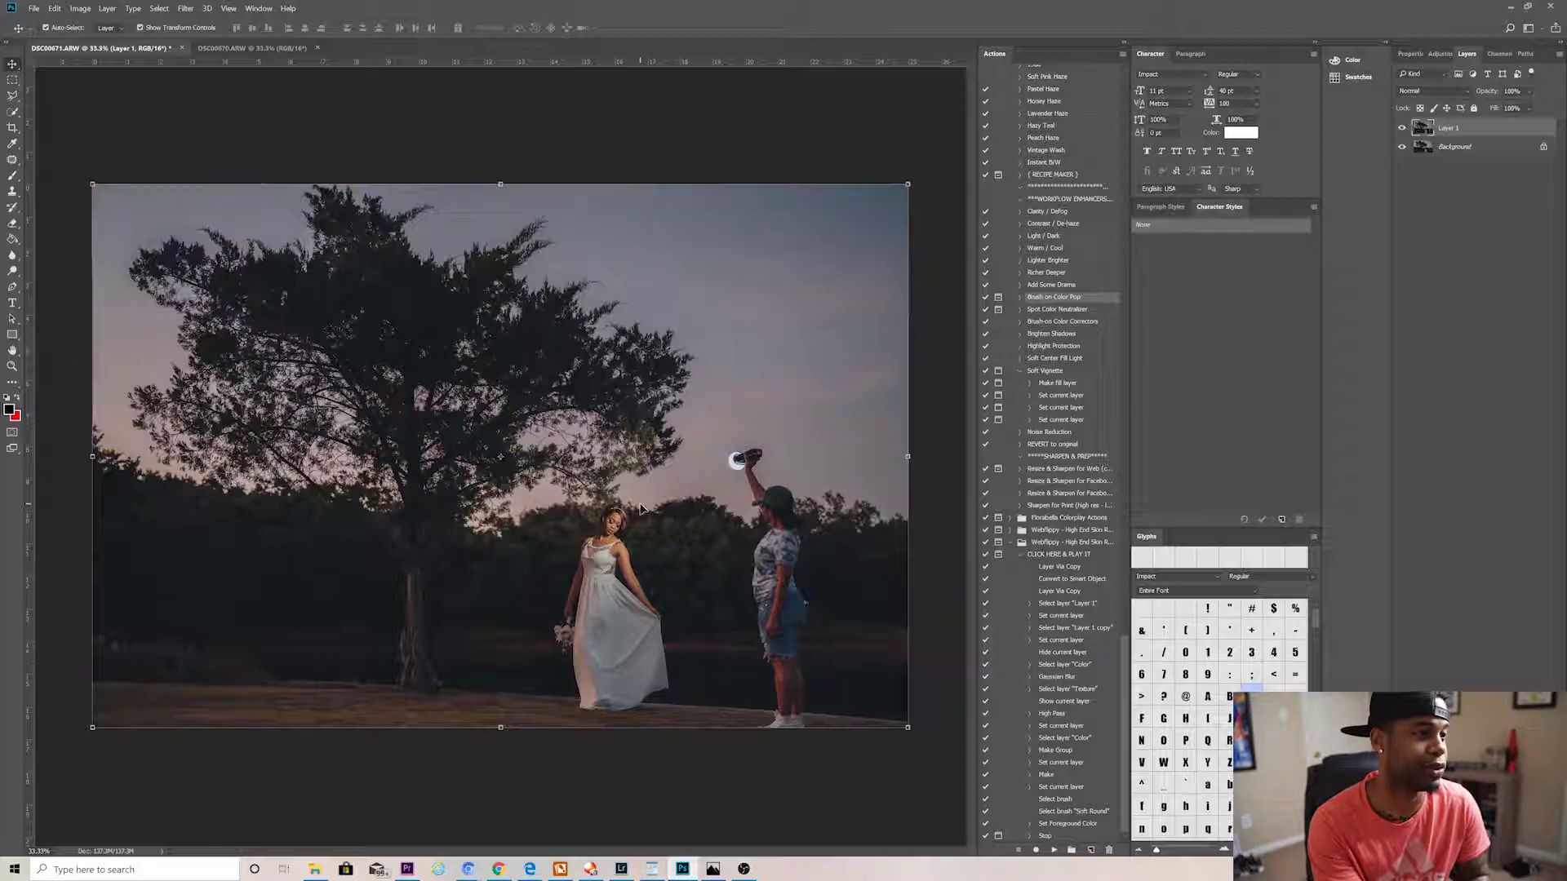
click(11, 80)
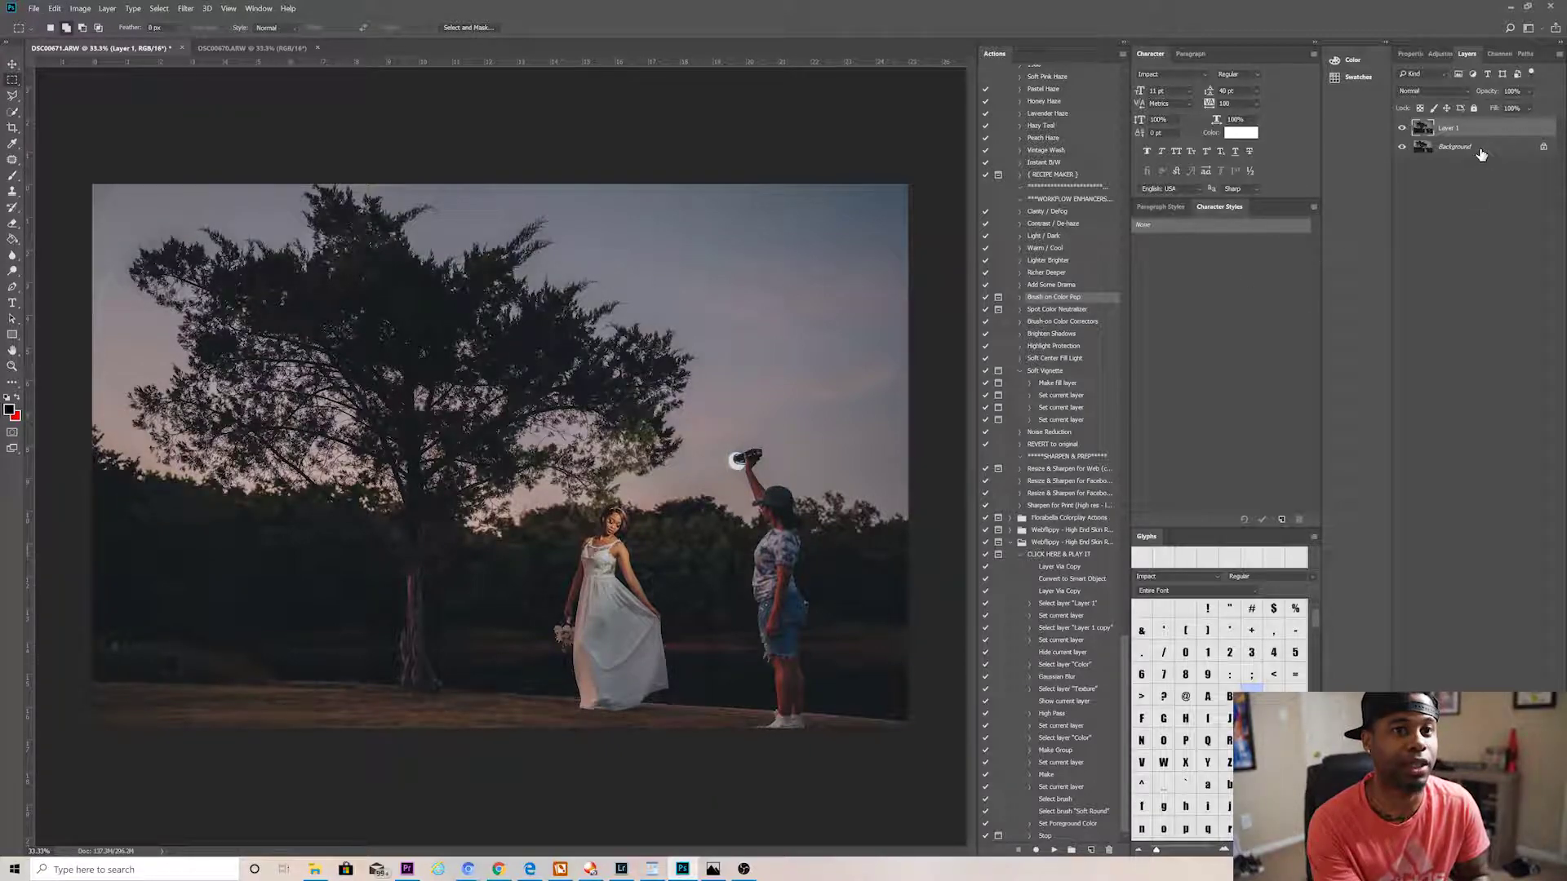
click(13, 222)
Step: With an enlarged Eraser, remove the assistant's raised arm, flash and head from Layer 1
click(40, 223)
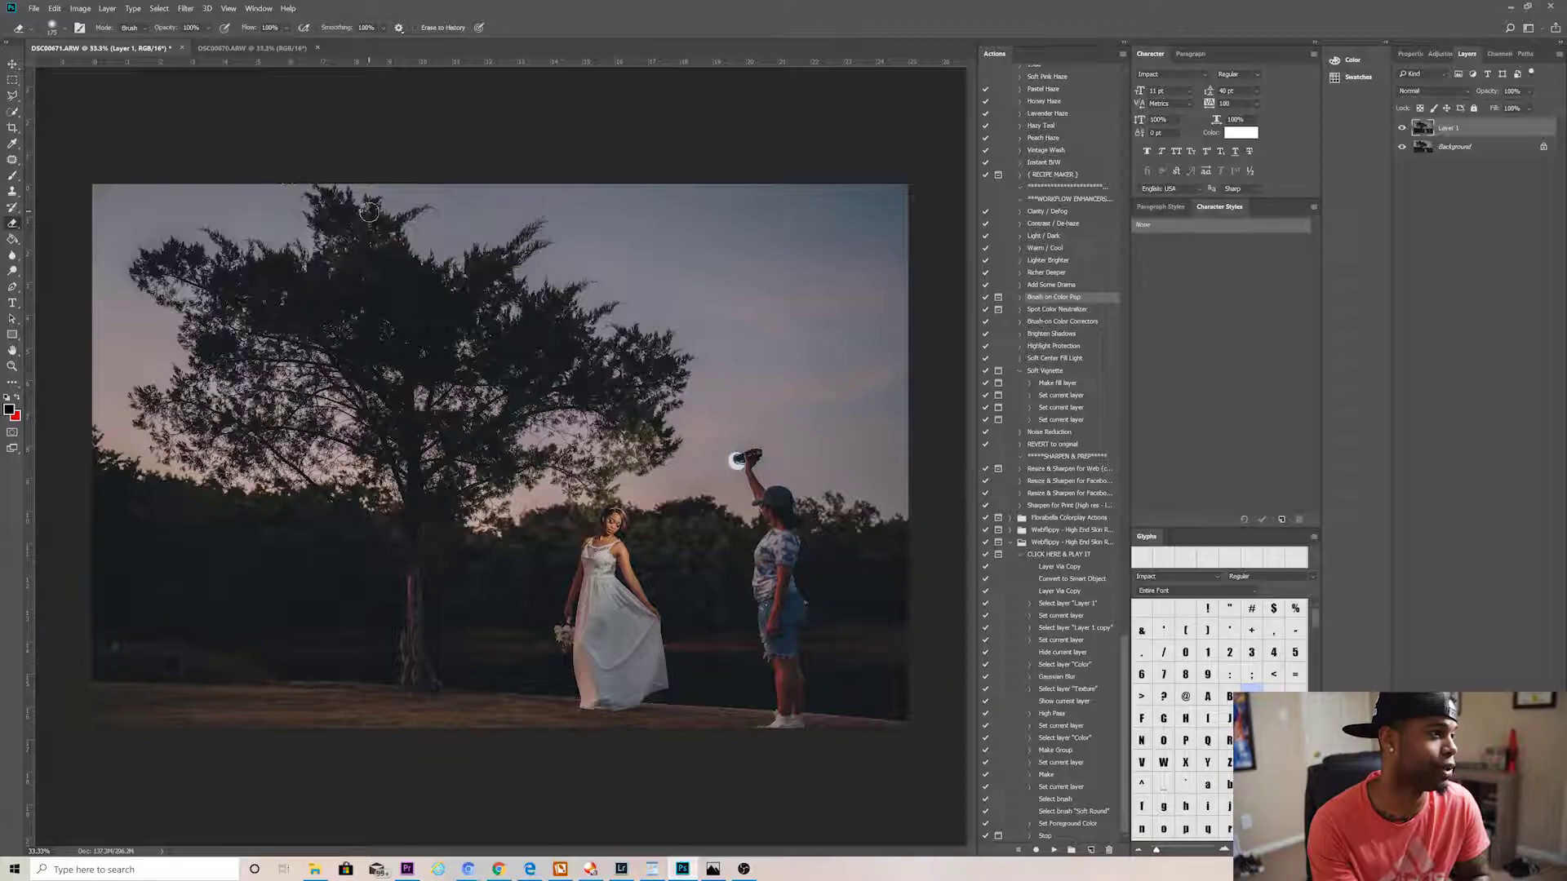
key(bracketright)
key(bracketright)
key(bracketright)
key(bracketright)
key(bracketright)
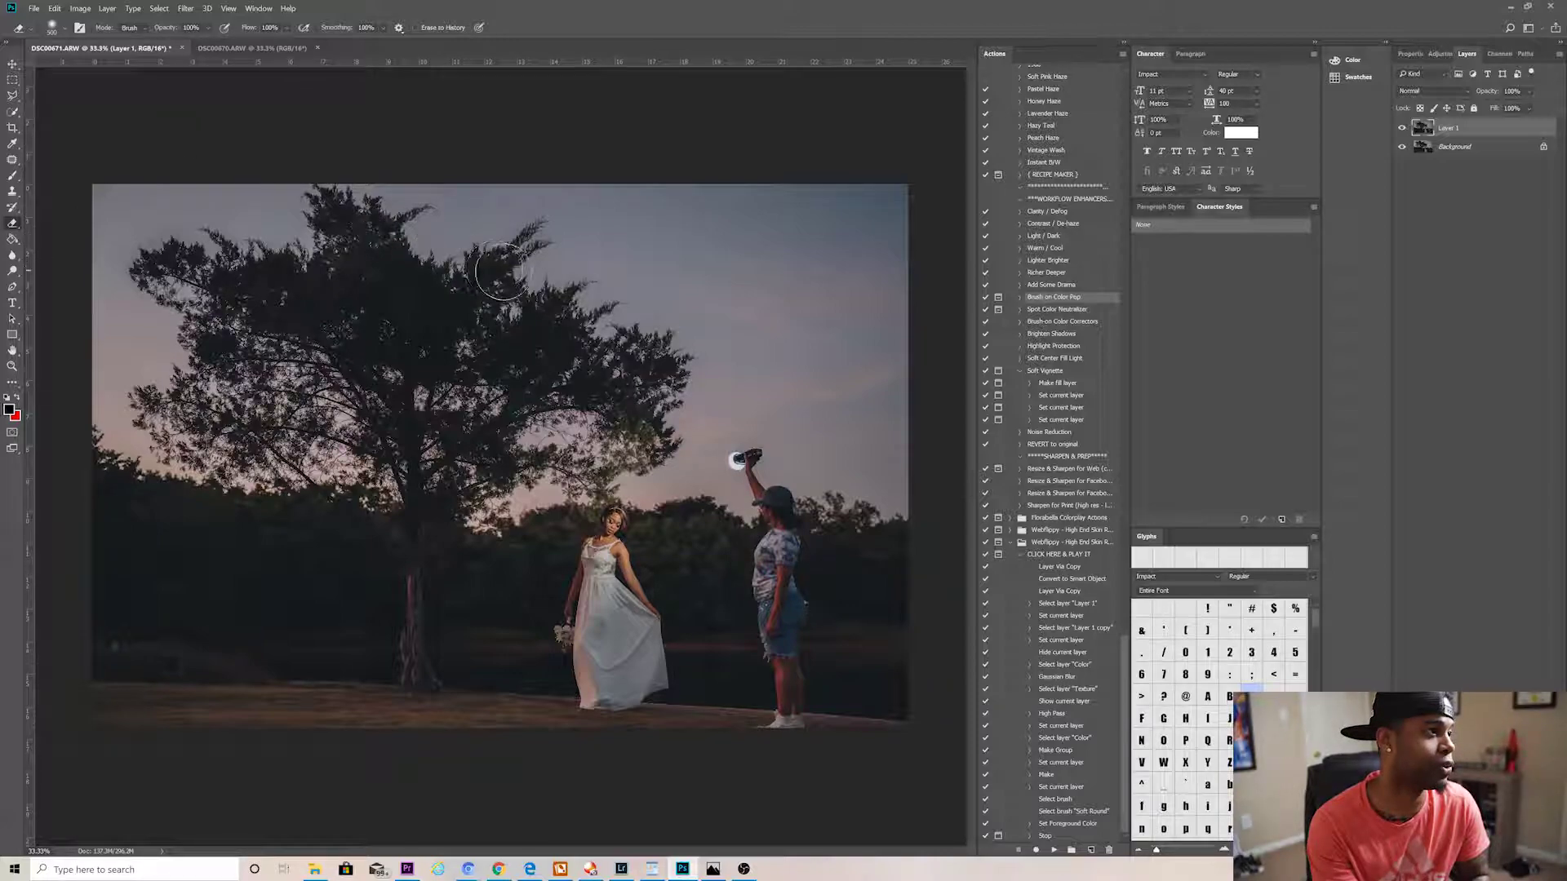
key(bracketright)
key(bracketright)
key(bracketright)
key(bracketright)
key(bracketright)
key(bracketright)
key(bracketright)
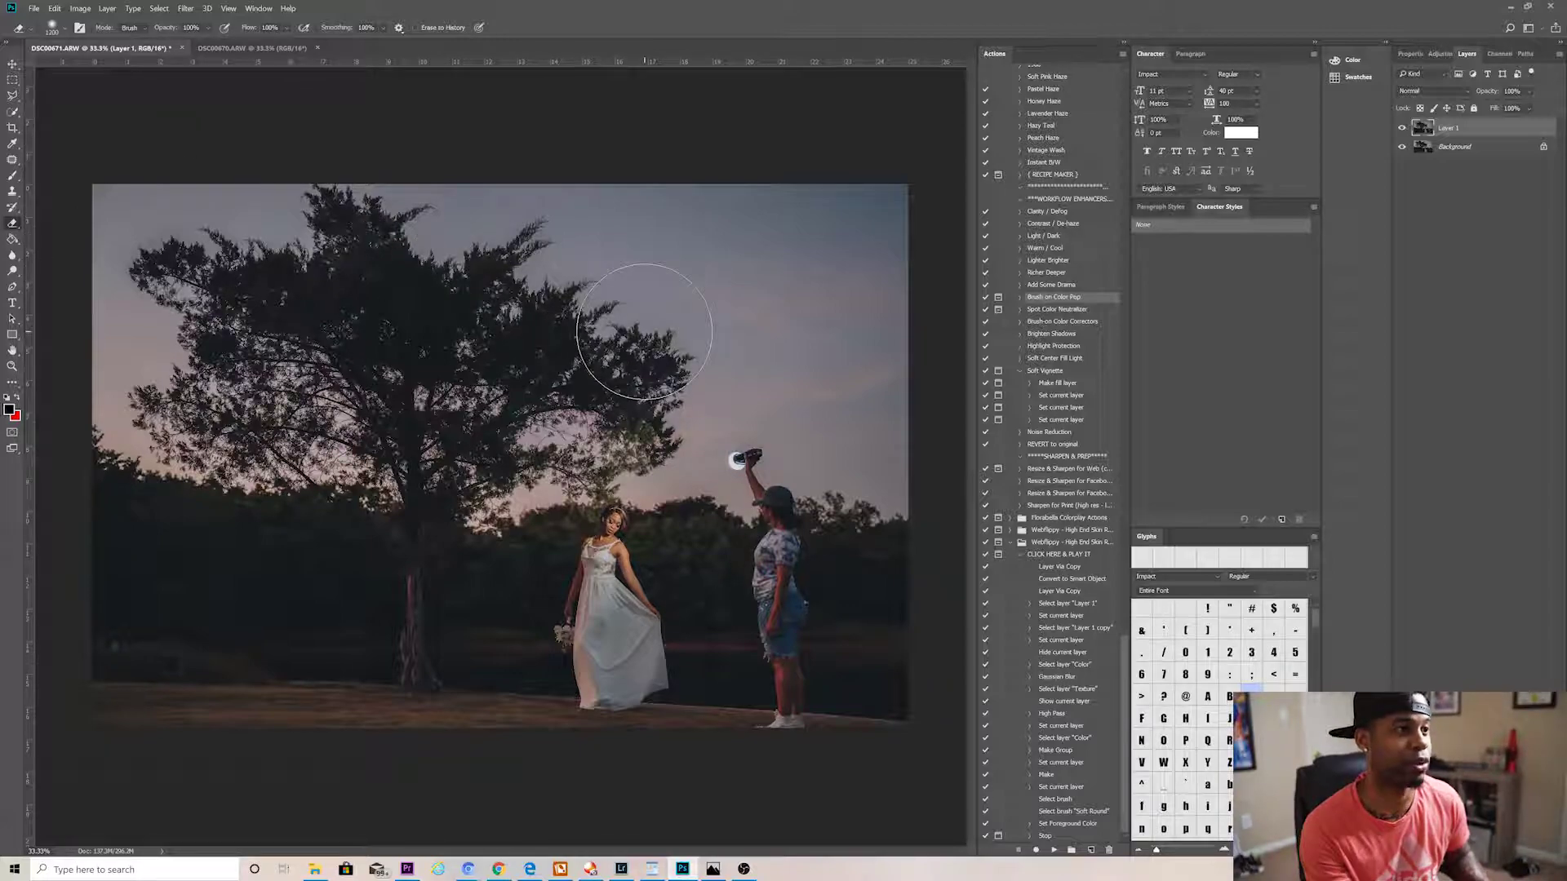
key(bracketleft)
key(bracketleft)
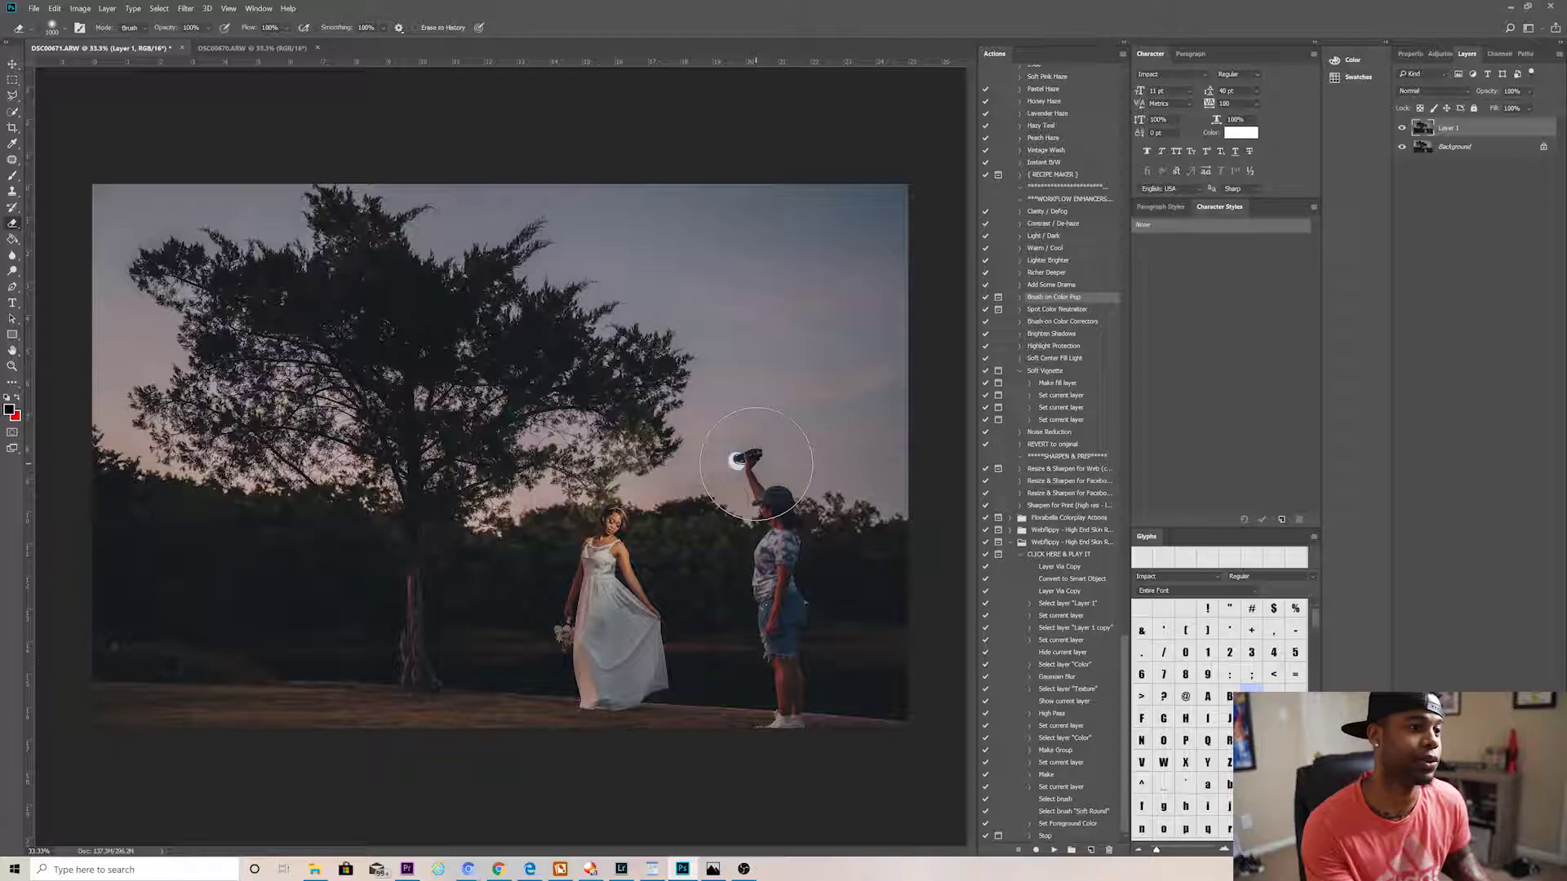
mouse_move(763, 448)
mouse_down()
mouse_move(770, 524)
mouse_move(751, 493)
mouse_up()
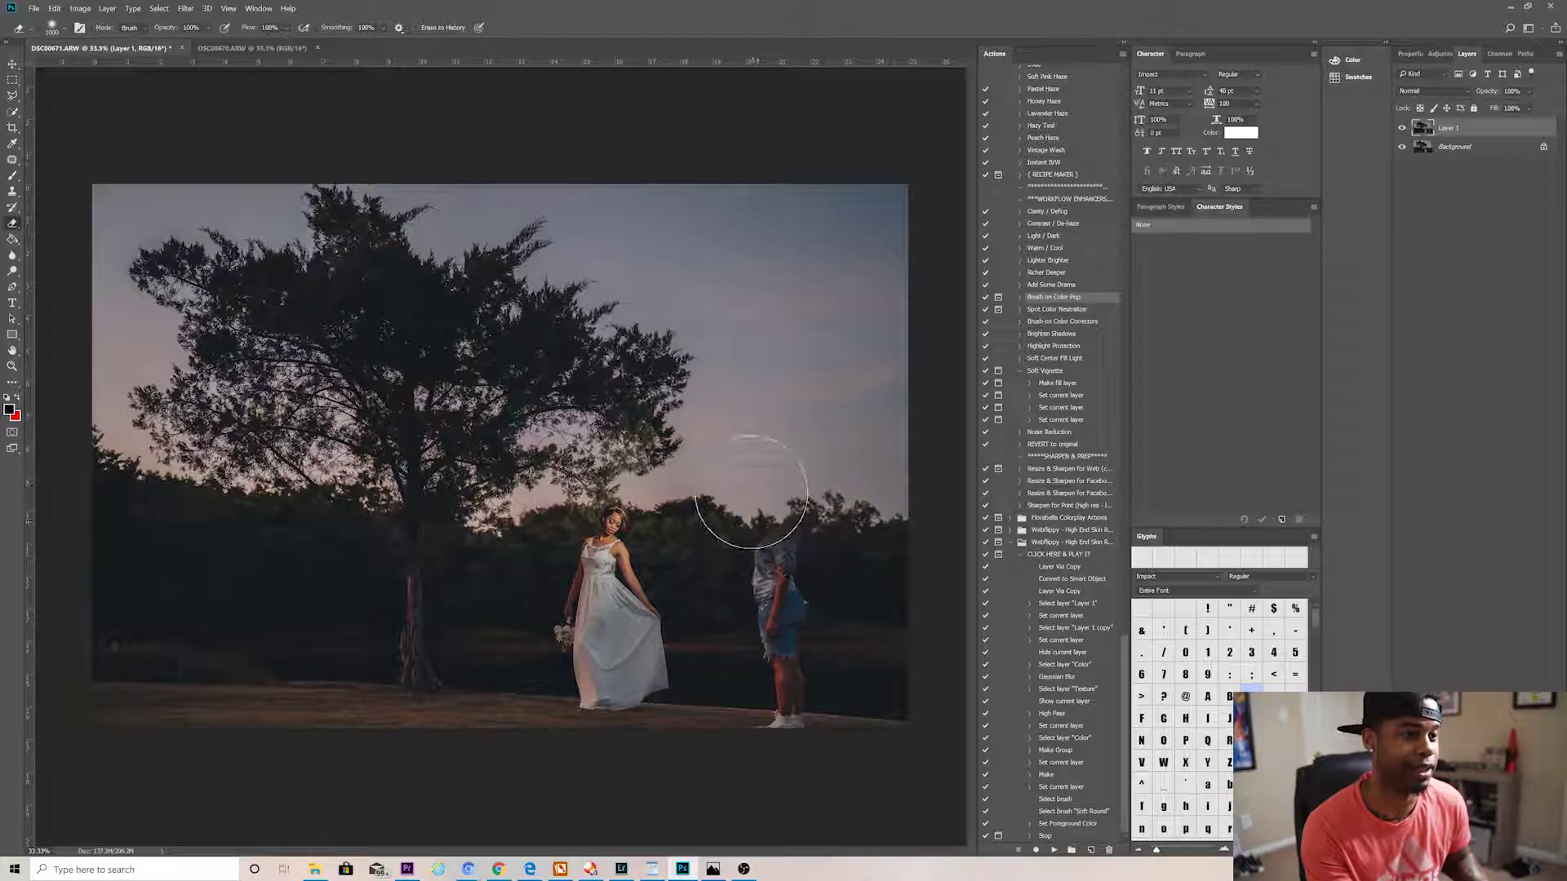
Step: With a smaller eraser brush, remove the assistant's torso and shorts from Layer 1
key(bracketleft)
key(bracketleft)
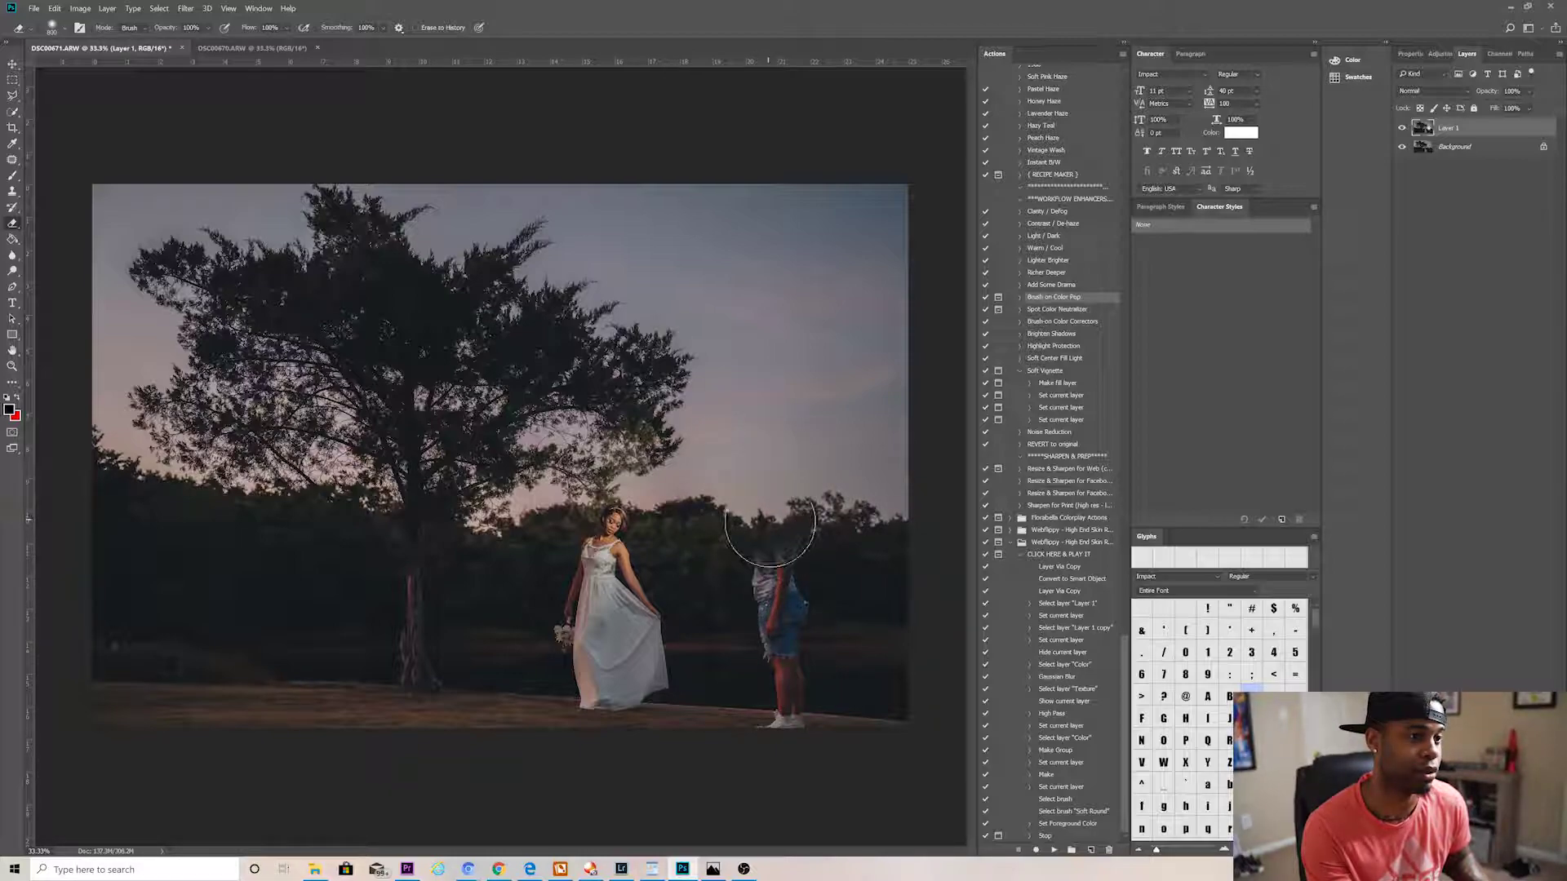
key(bracketleft)
mouse_move(769, 531)
mouse_down()
mouse_move(786, 679)
mouse_move(769, 734)
mouse_move(785, 709)
mouse_up()
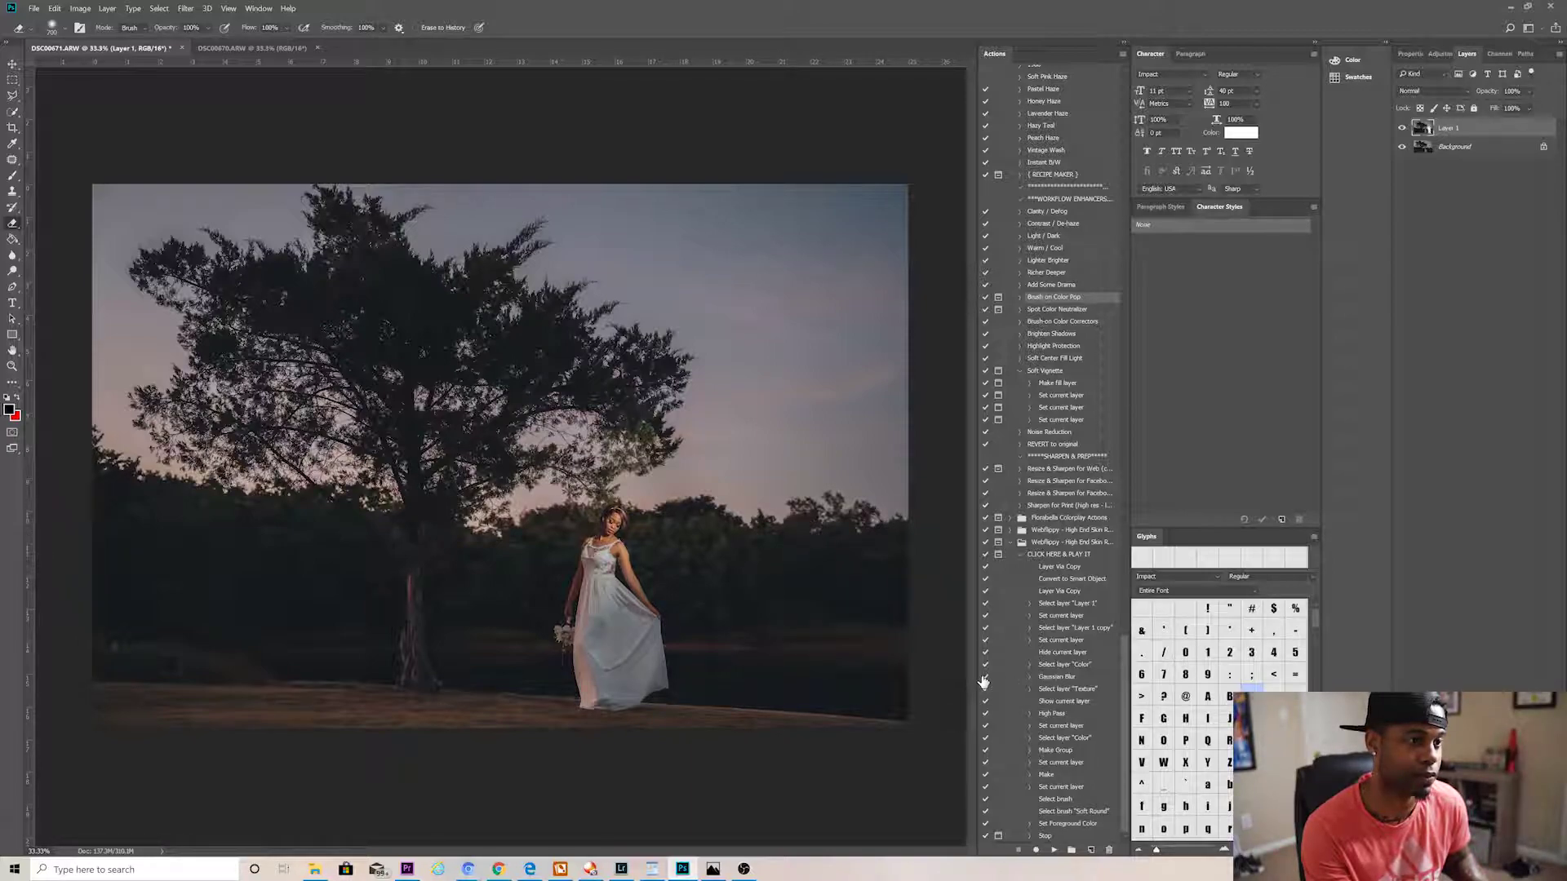
key(alt+bracketleft)
Step: On the Background layer, select the leftover spot above the treeline with the Patch Tool
key(j)
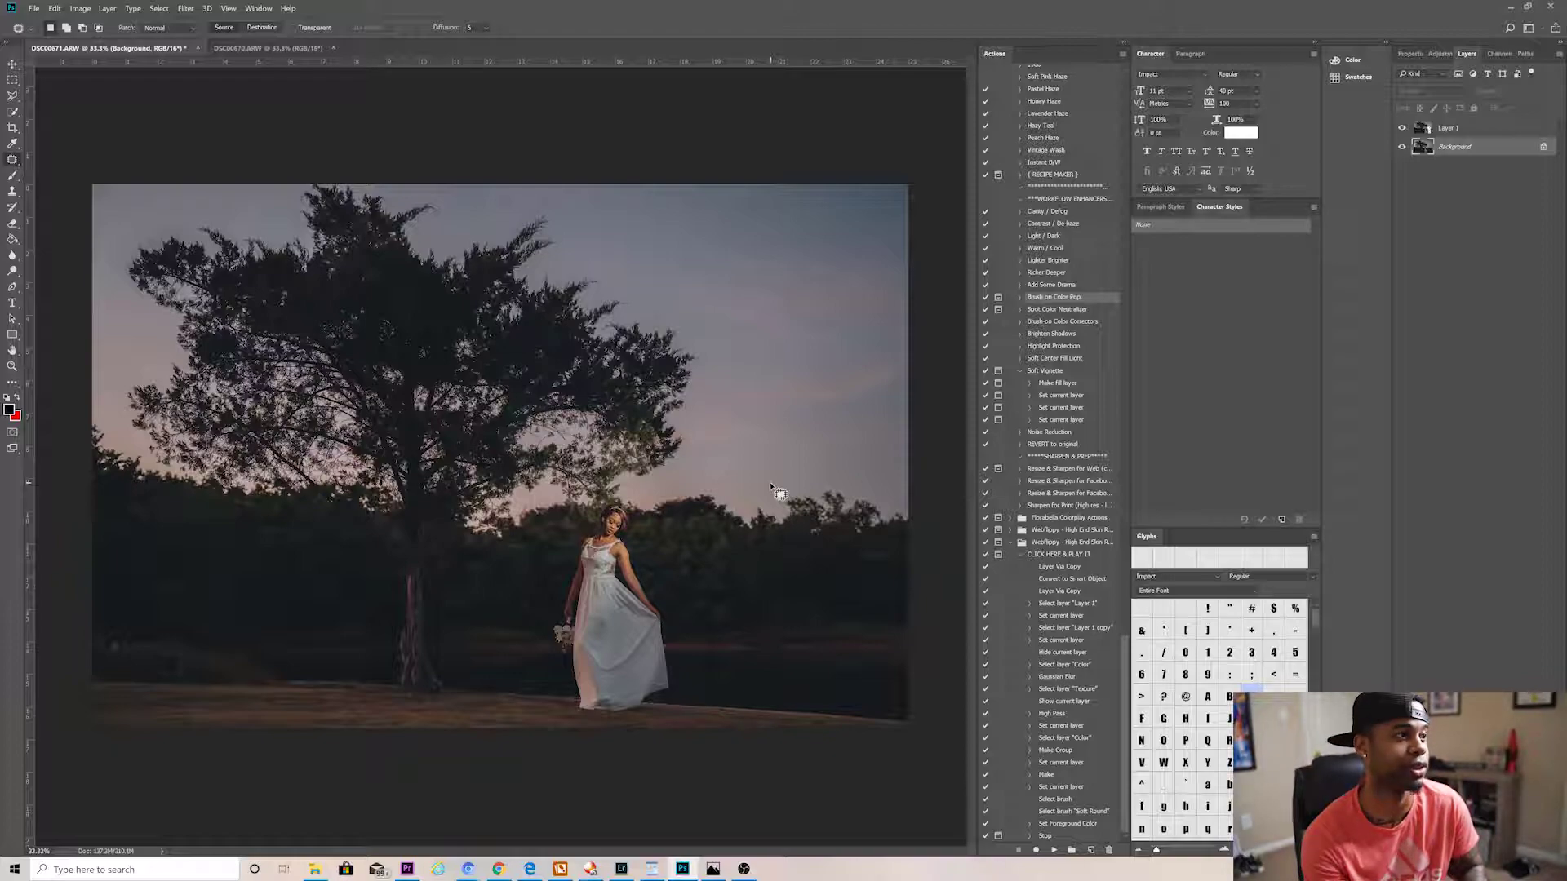
right_click(12, 159)
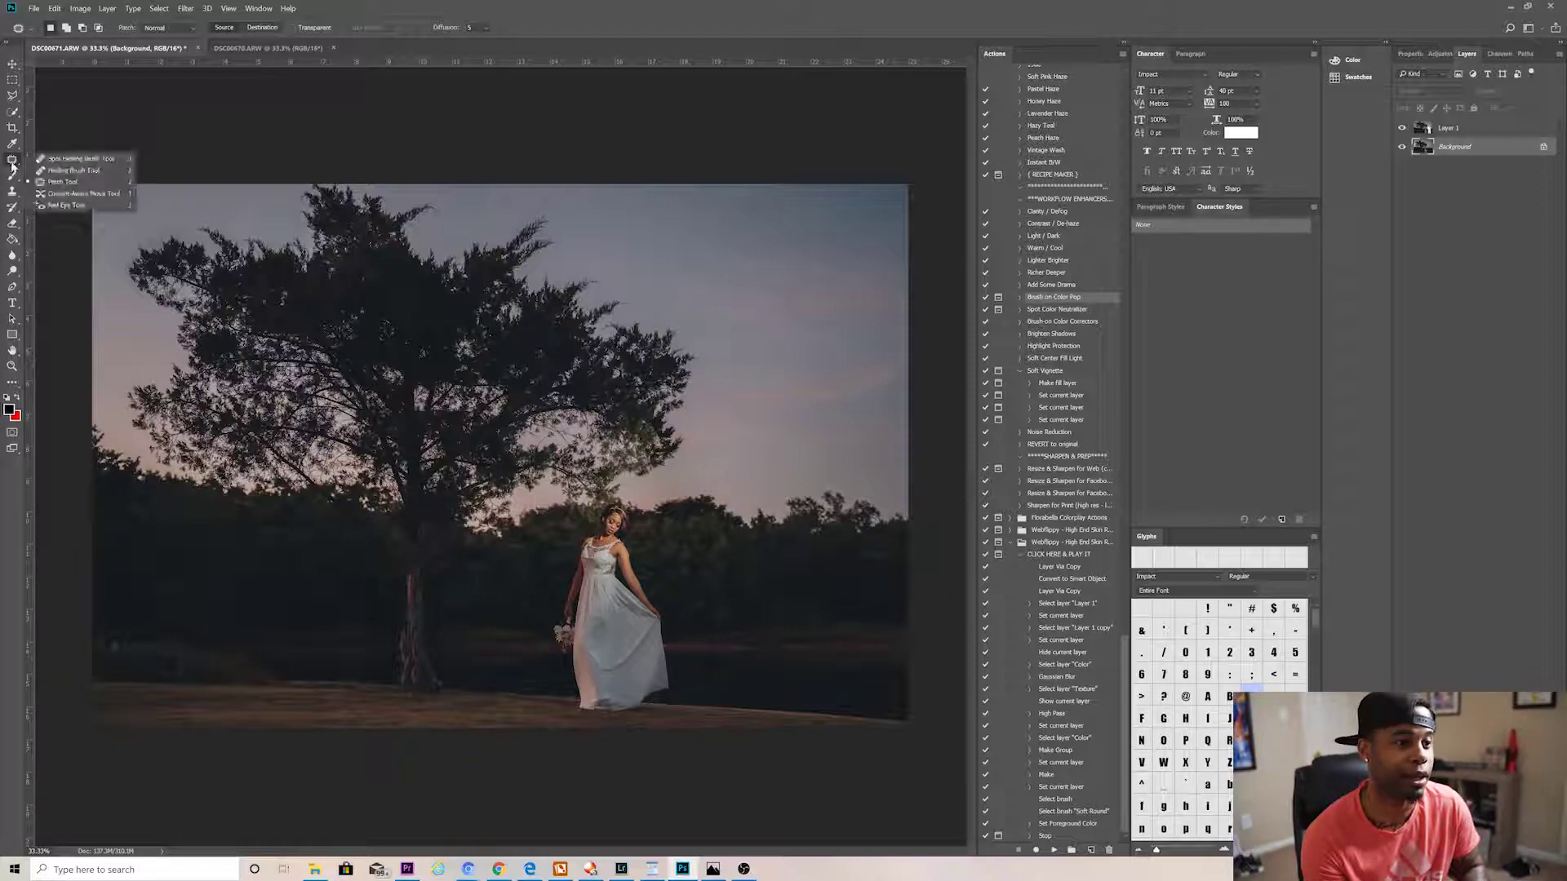
click(91, 181)
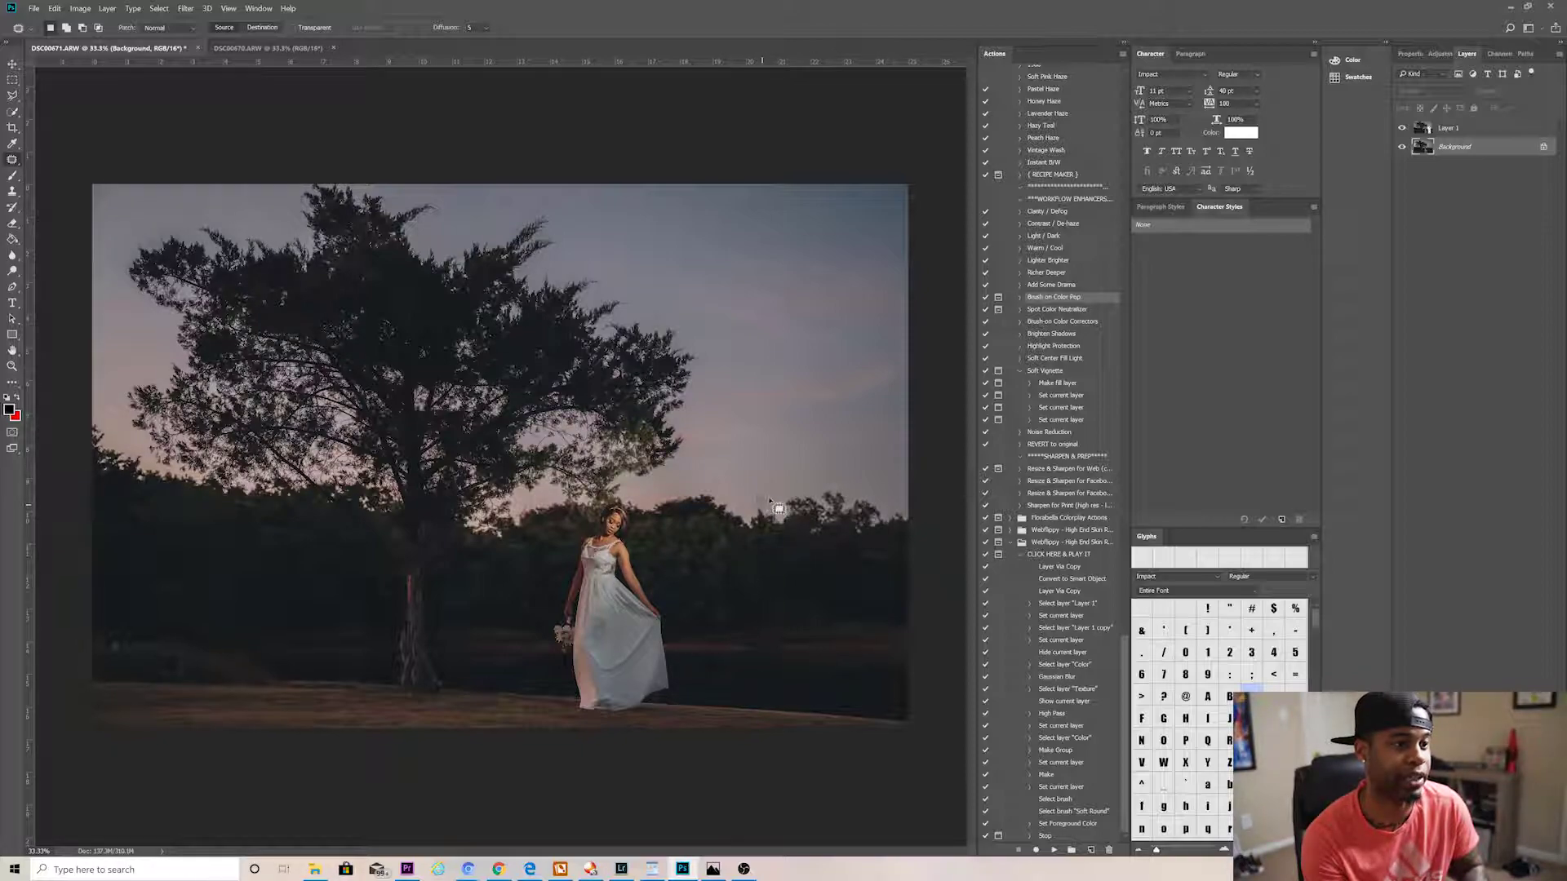
drag(770, 501, 767, 498)
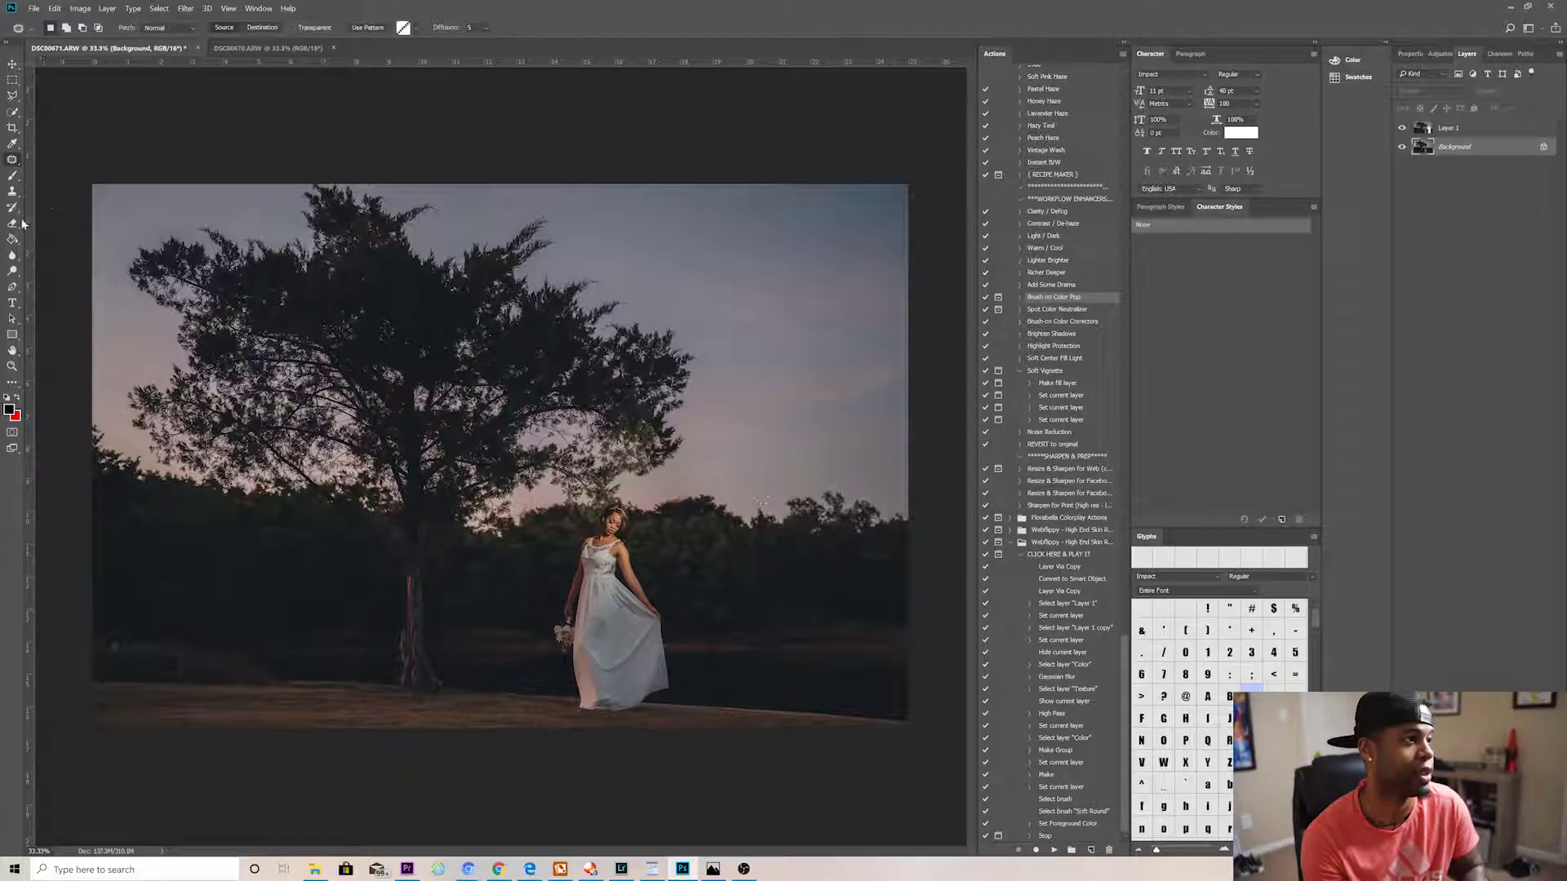
Step: Choose the Clone Stamp Tool from the stamp tool group
click(12, 191)
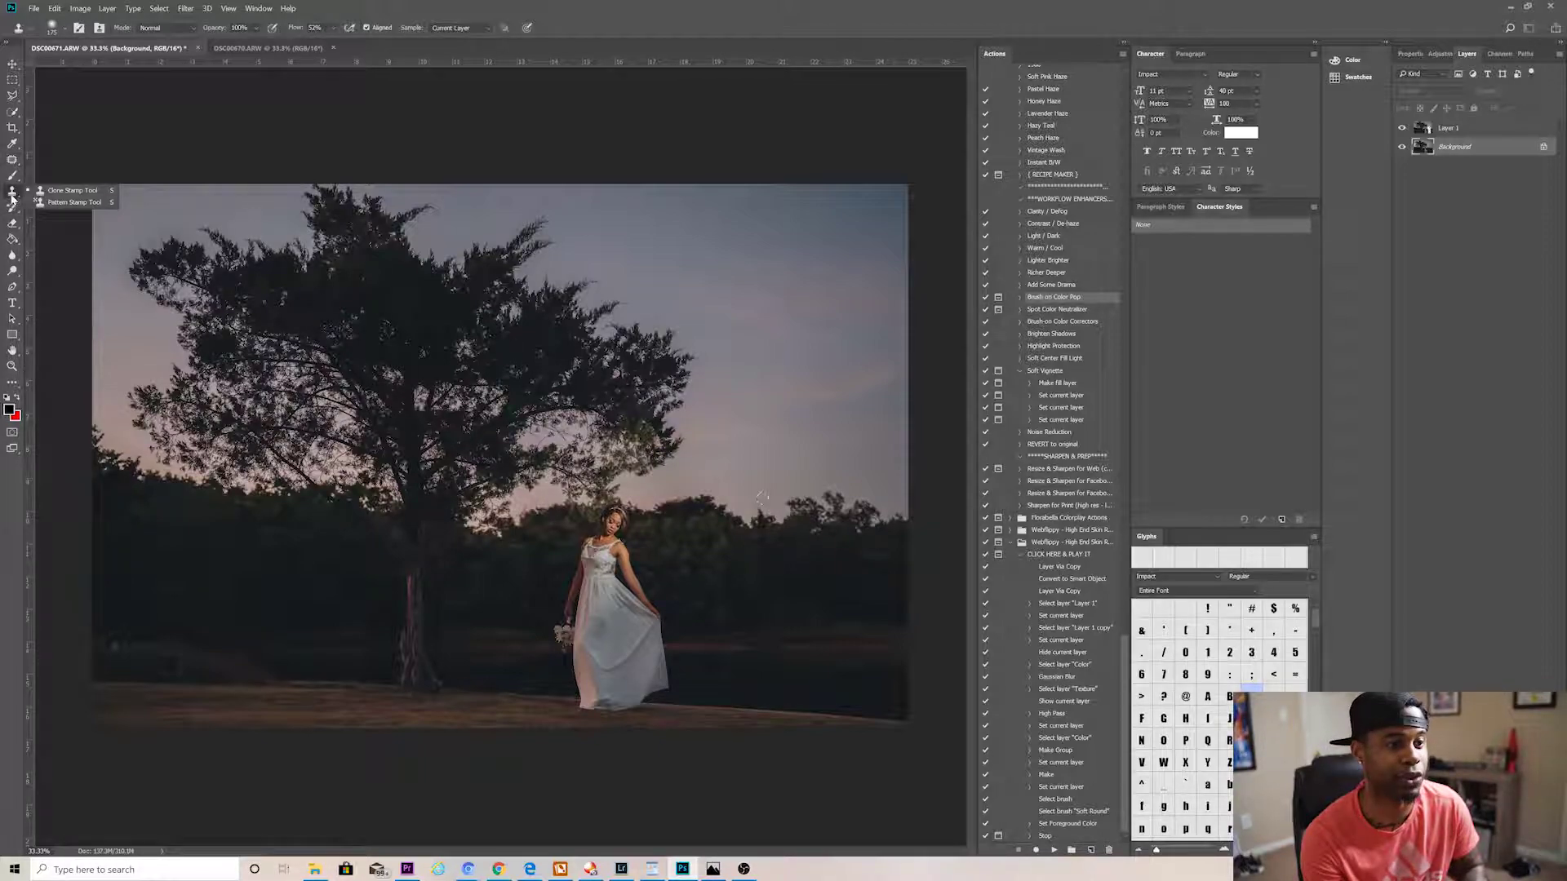
click(67, 192)
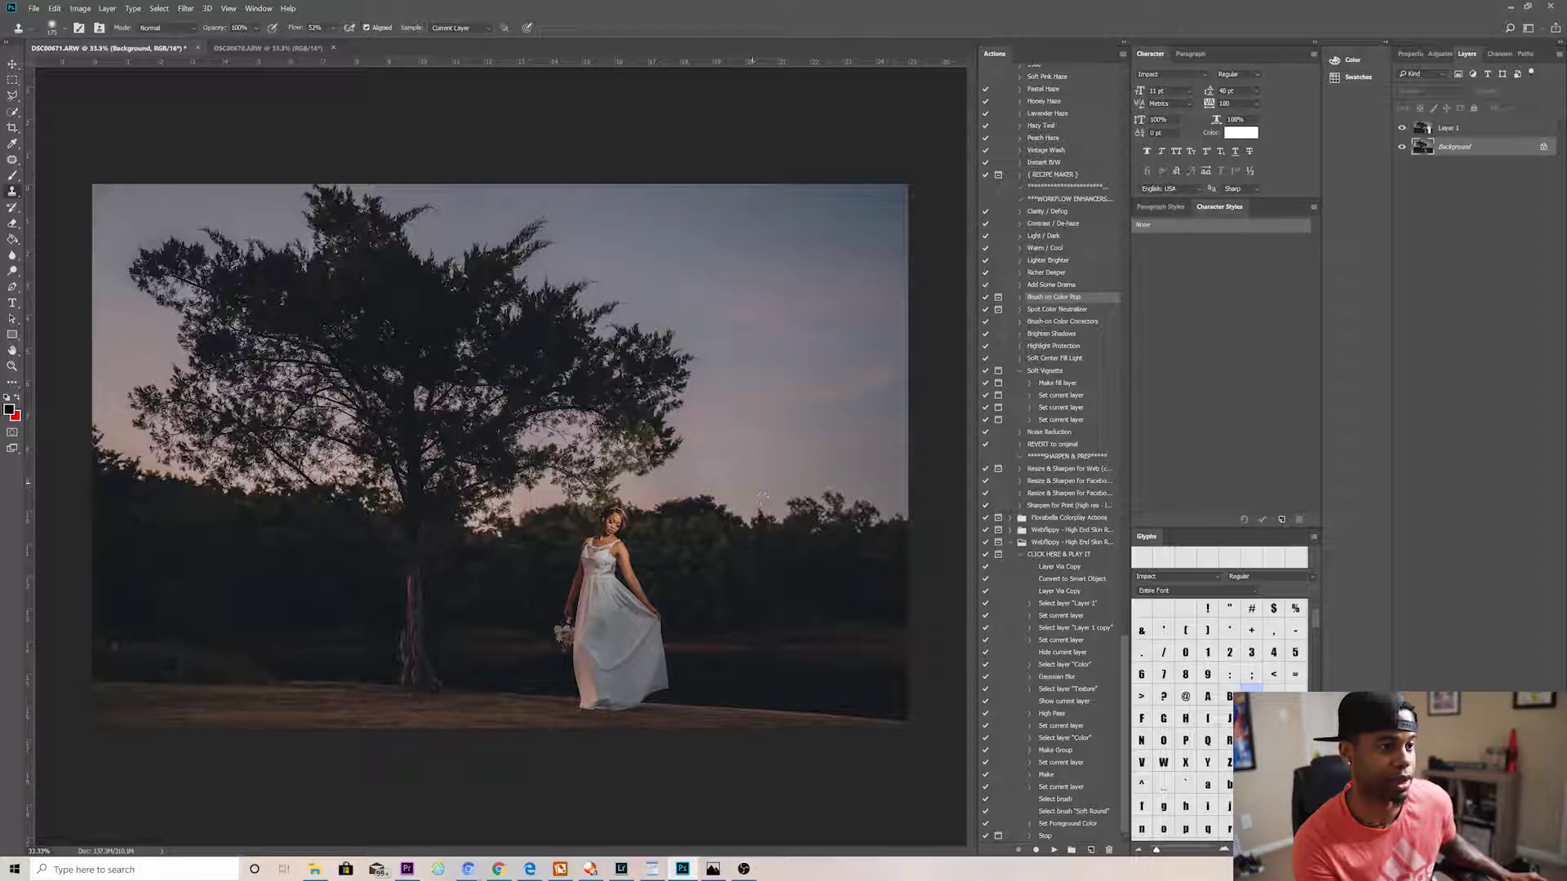